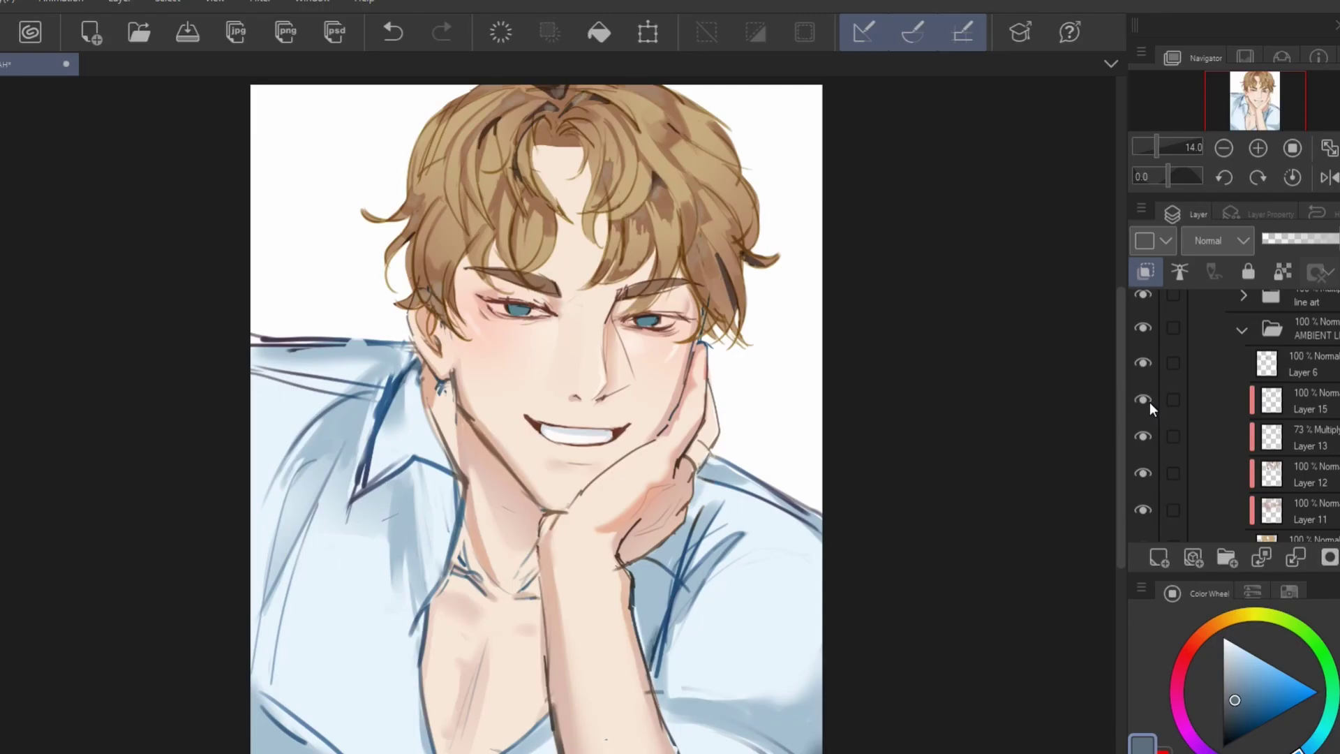
scroll(1154, 403, up, 4)
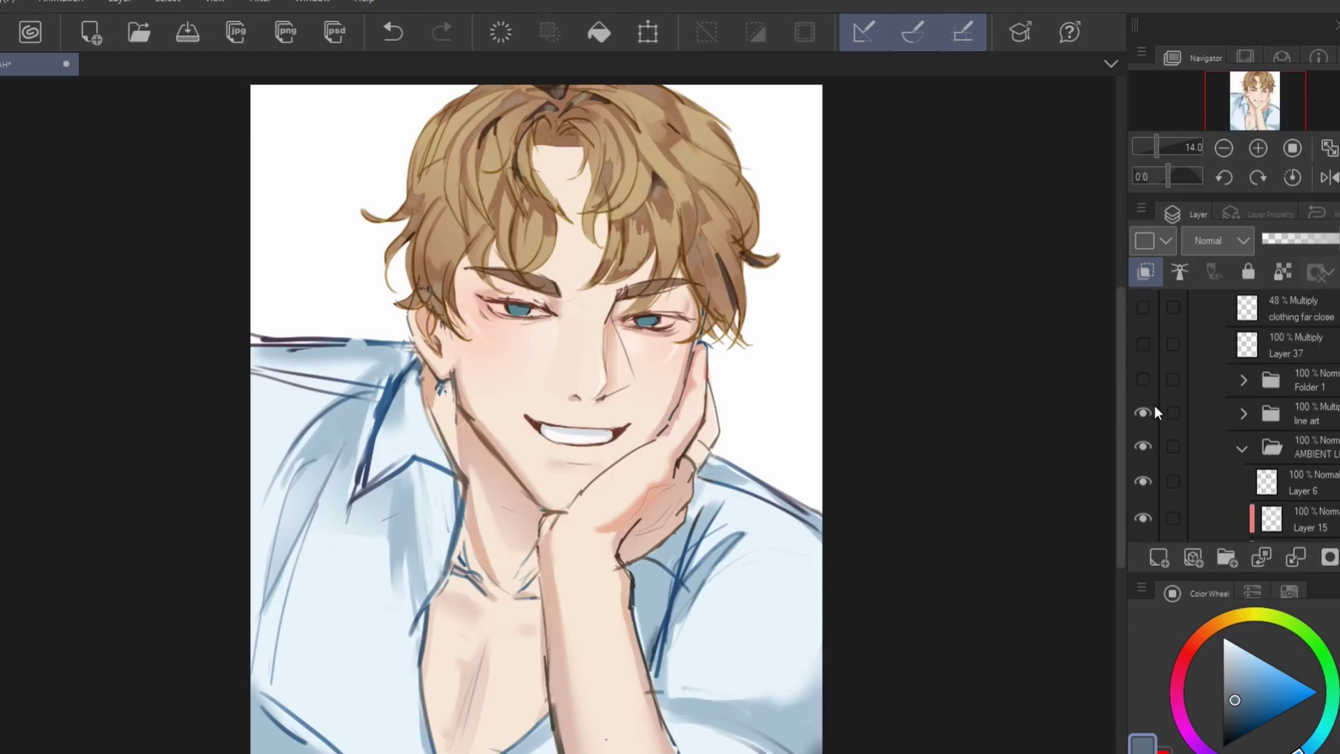
scroll(1155, 419, up, 2)
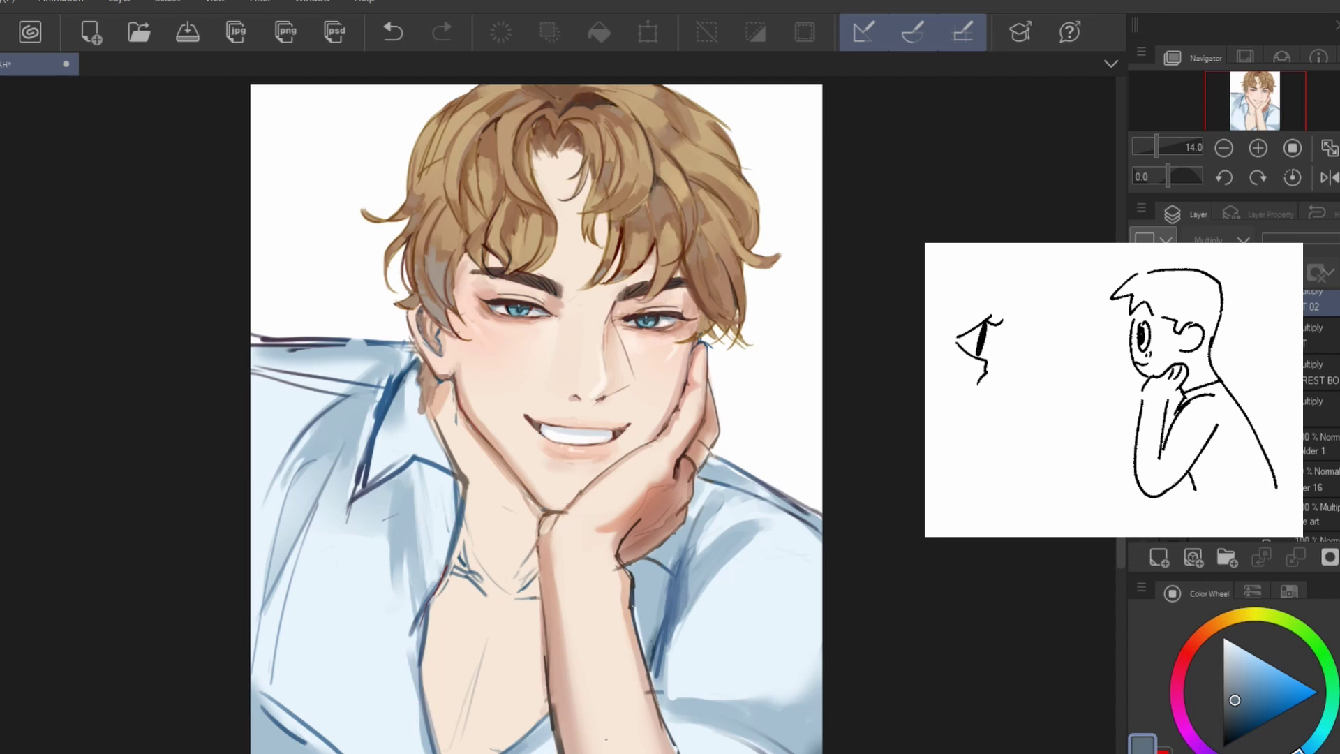
scroll(1320, 415, down, 10)
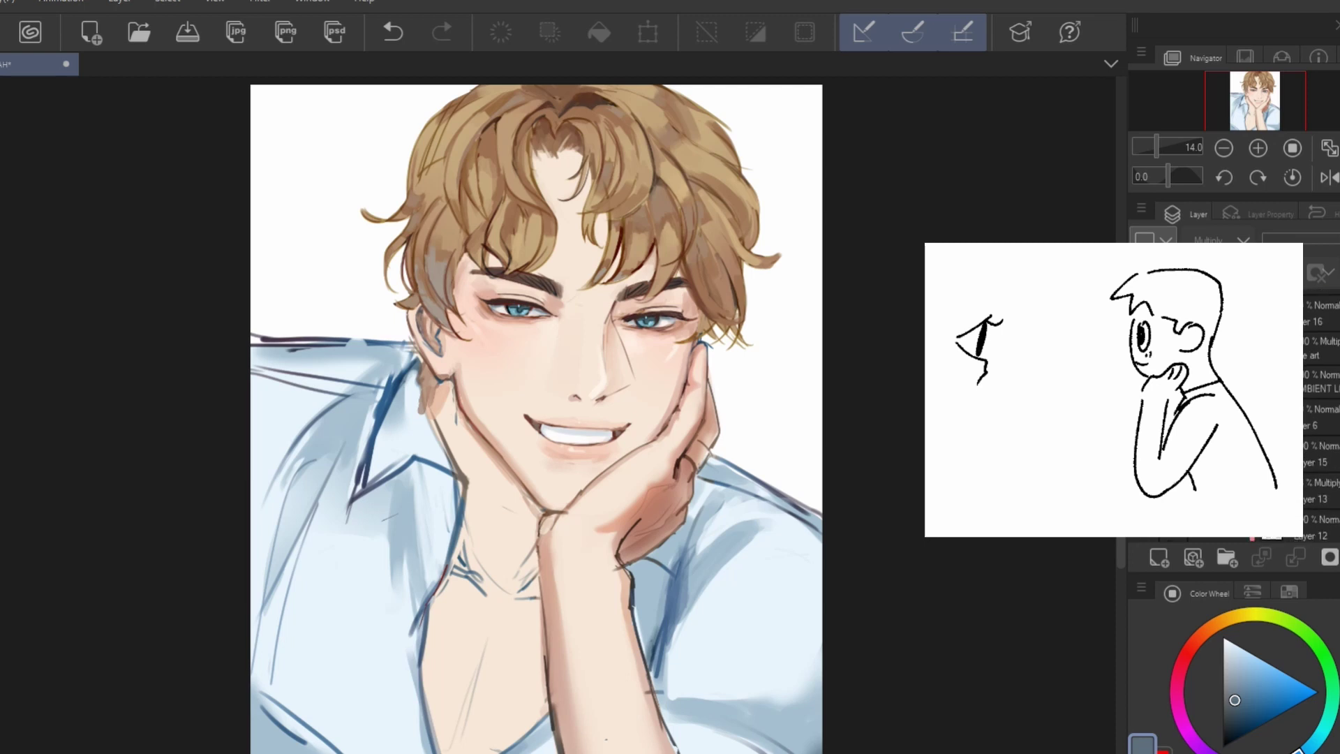
scroll(1228, 412, down, 2)
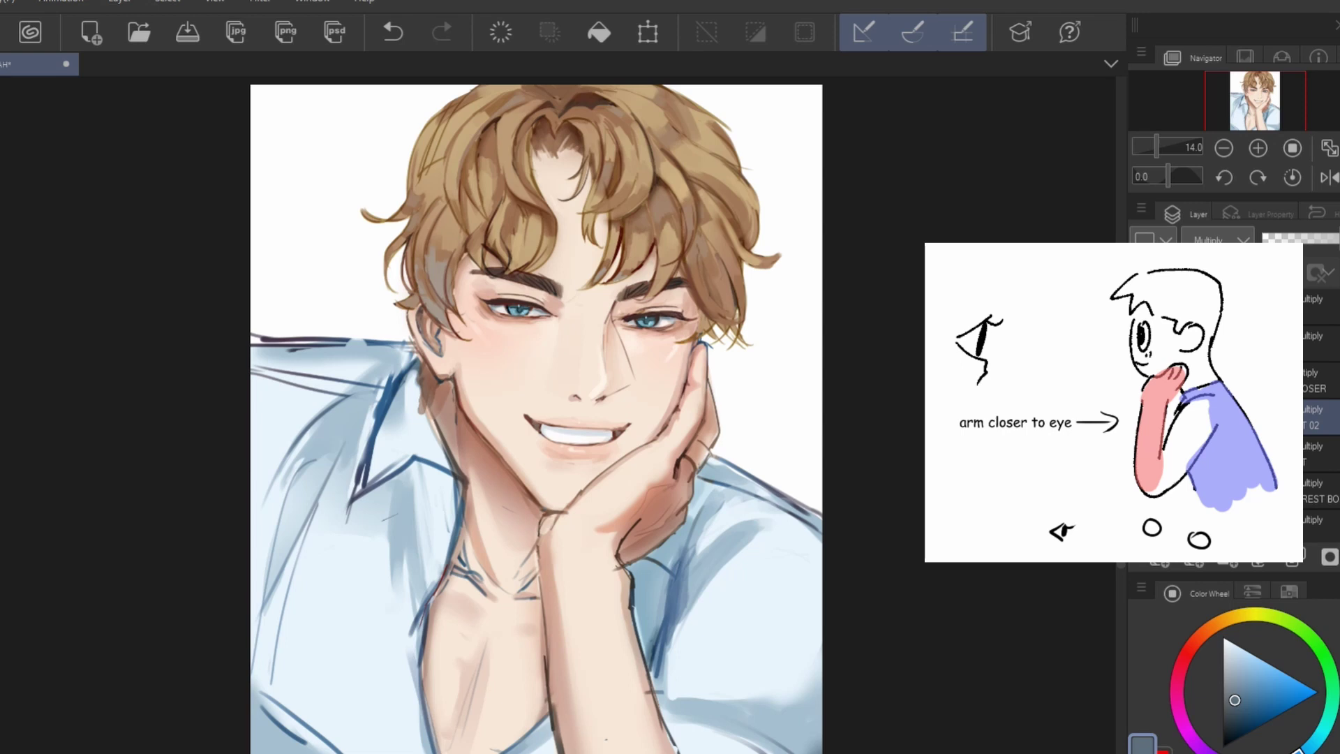
scroll(1241, 418, up, 2)
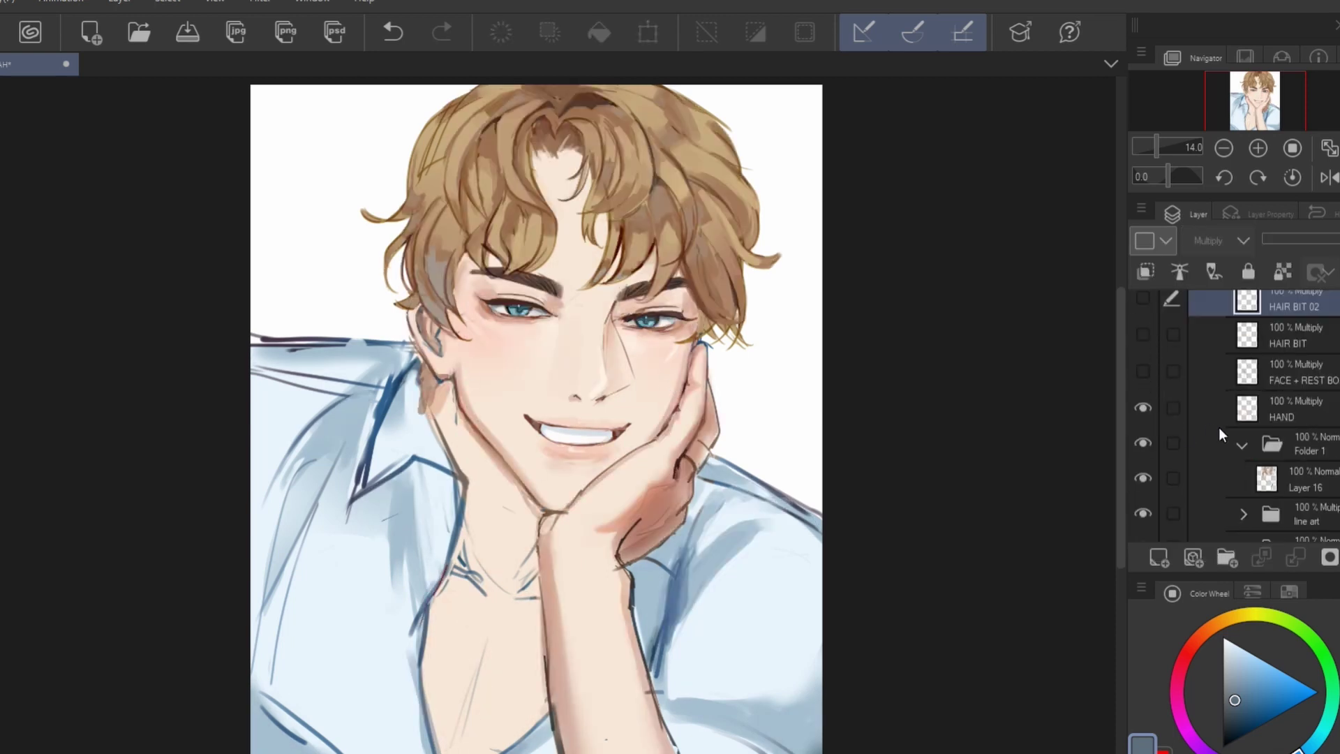
- Turn on the Multiply shadow layers one by one from FACE + REST BODY up through HAIR BIT, ARM CLOSER and Layer 62
scroll(1212, 425, up, 3)
click(1139, 441)
click(1137, 409)
scroll(1137, 409, up, 2)
click(1138, 416)
click(1138, 383)
scroll(1137, 383, up, 2)
click(1139, 388)
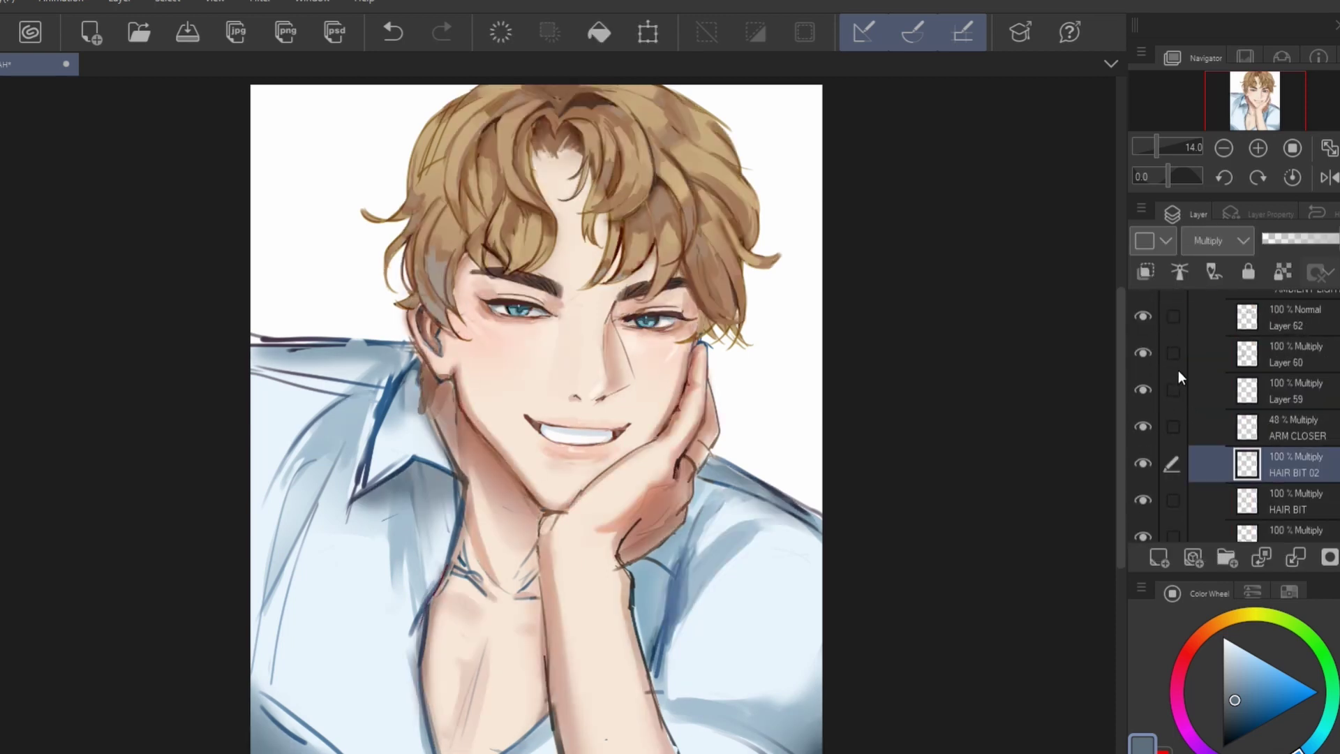
scroll(1178, 367, up, 1)
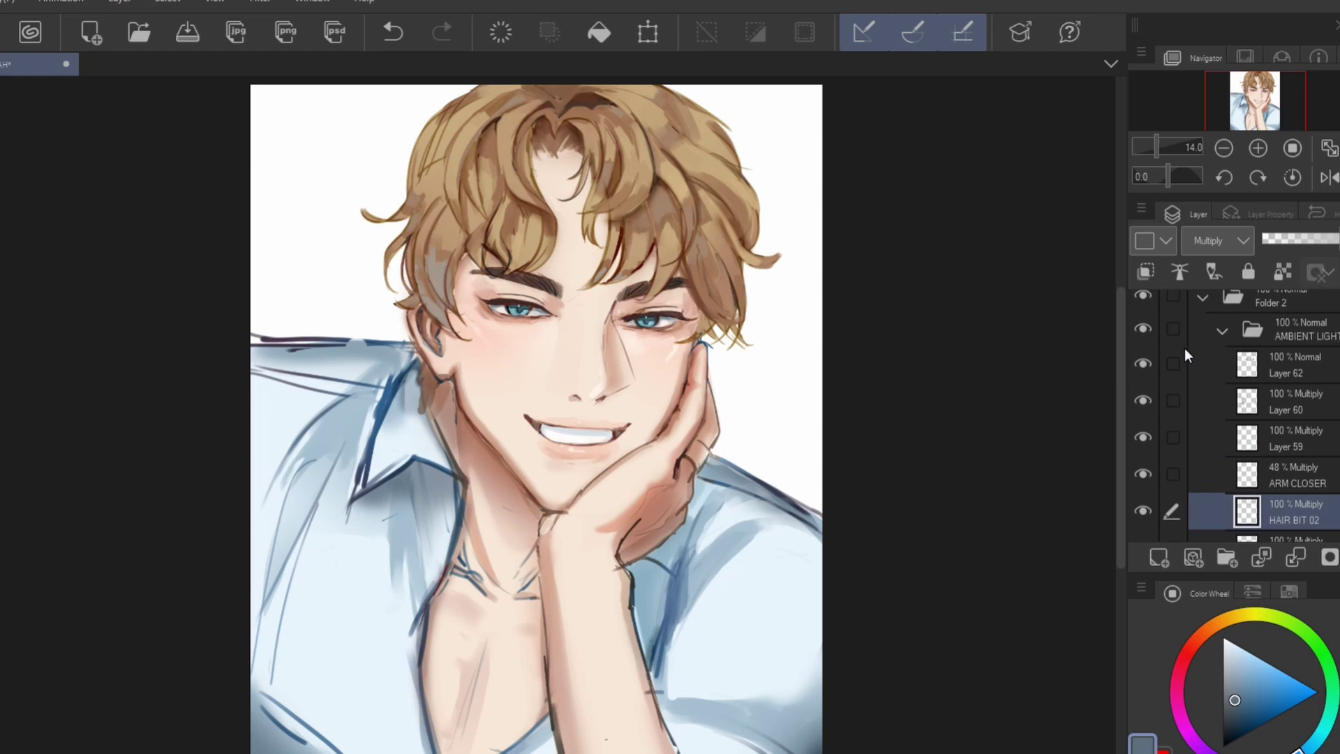
- Hide the ambient shadow layers from Layer 62 down to HAND
drag(1145, 365, 1145, 489)
scroll(1172, 479, down, 2)
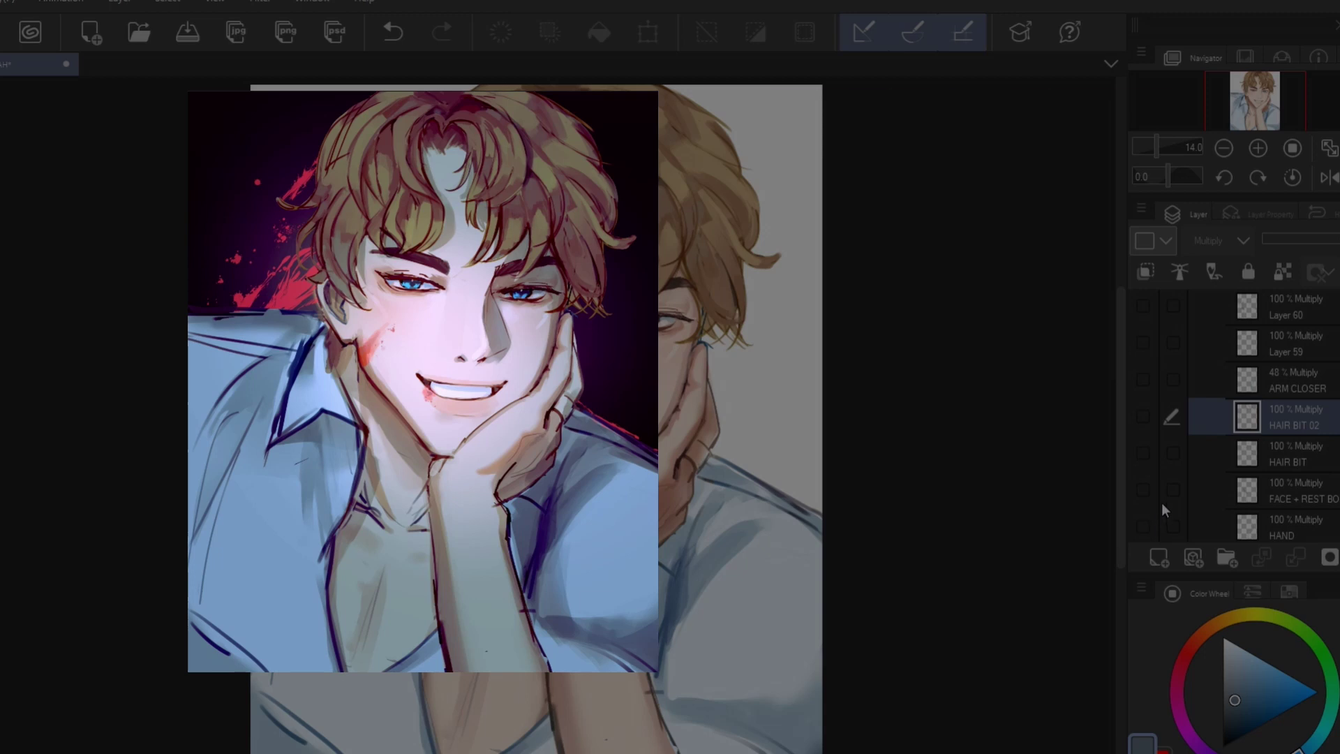
scroll(1165, 499, down, 1)
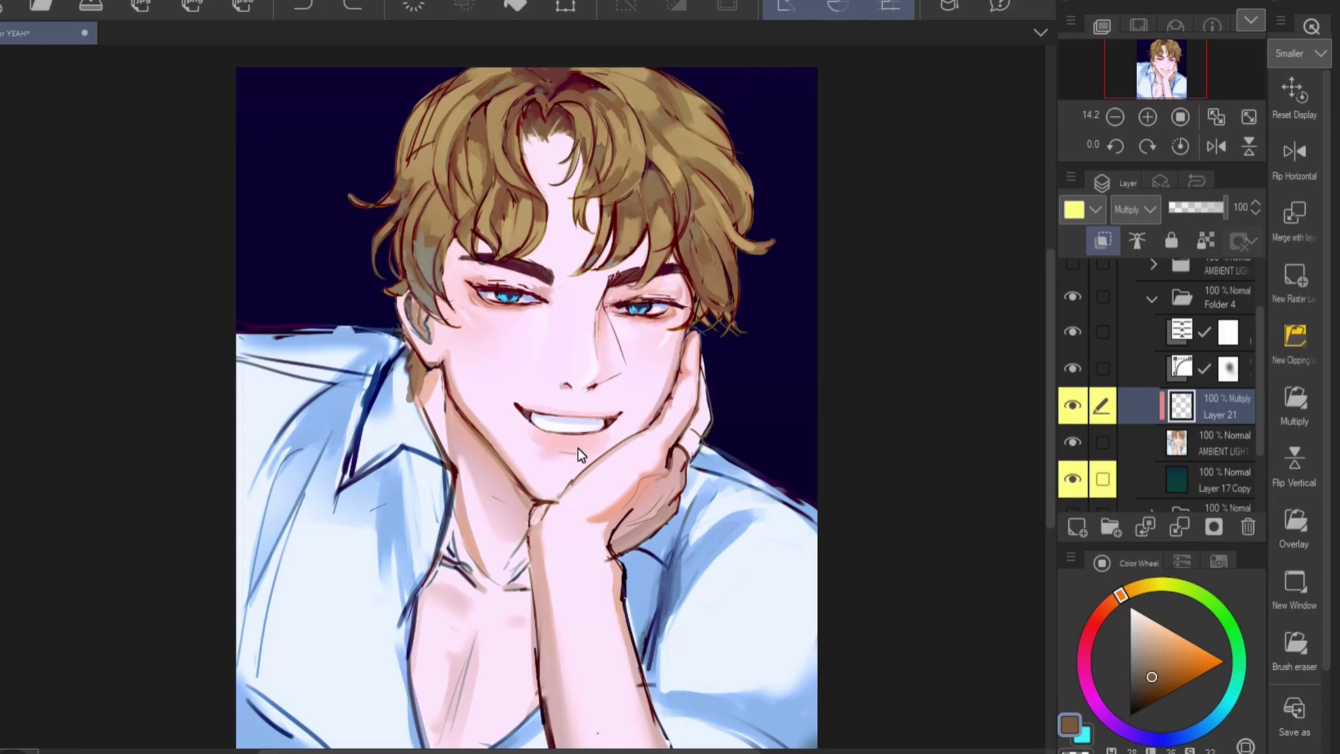
- Try a brown fill on the clipped Multiply layer above the figure and undo it
click(579, 478)
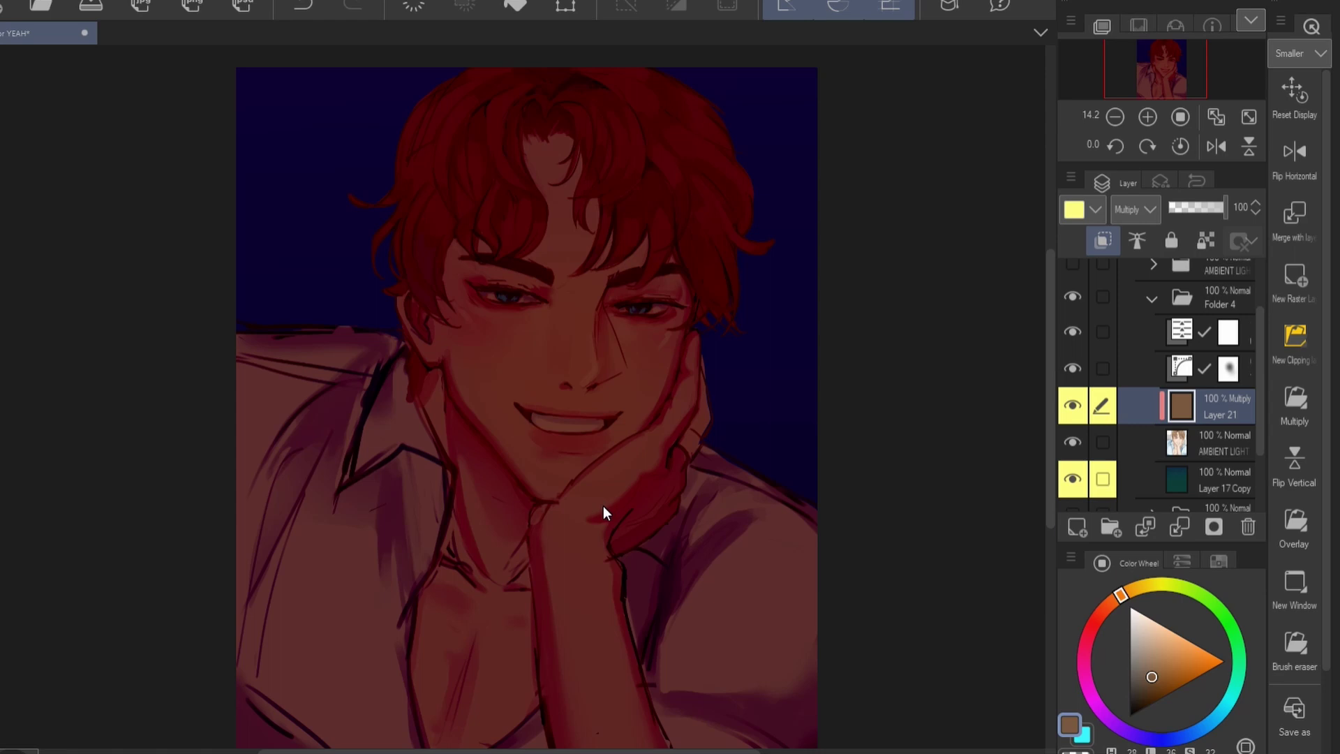
scroll(604, 509, down, 1)
key(ctrl+z)
- Fill the clipped Multiply layer with dark greyish blue and softly erase it around the face to leave a light glow
click(1206, 726)
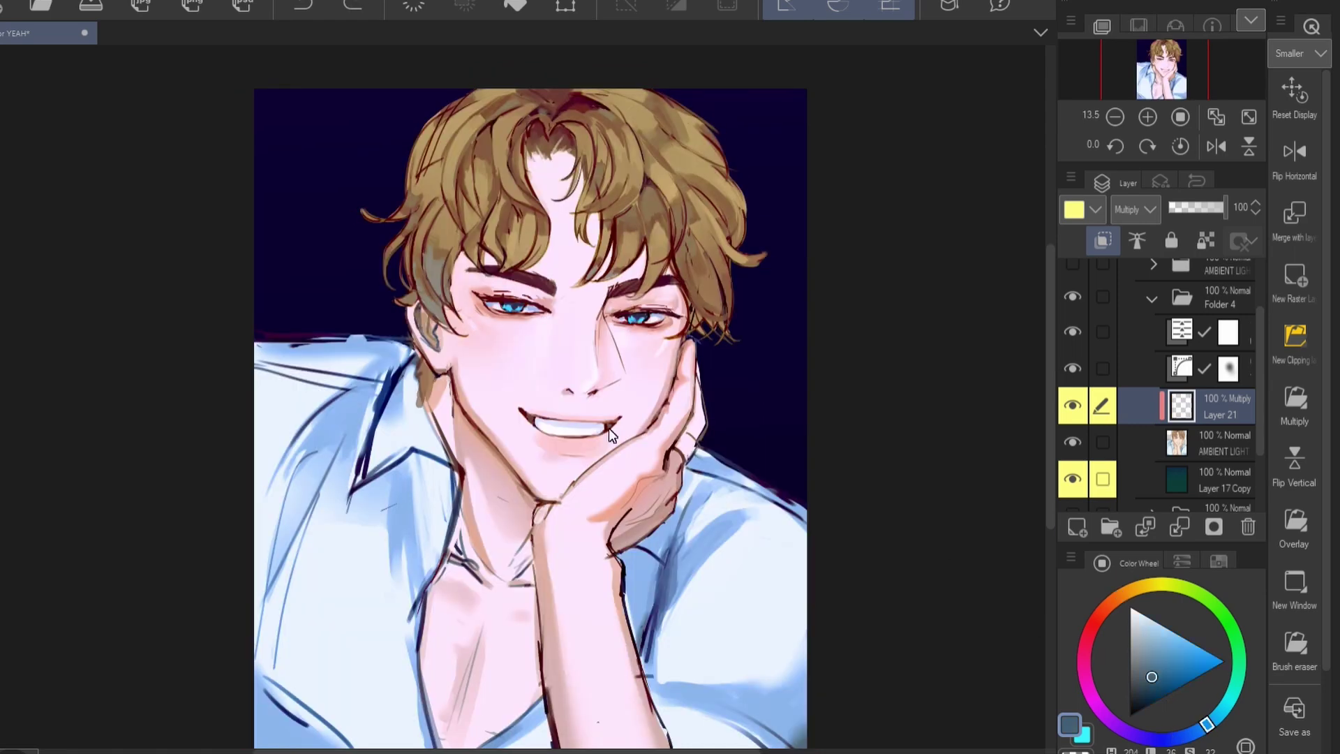
click(588, 477)
drag(598, 494, 602, 467)
key(e)
key(bracketright)
mouse_move(558, 409)
mouse_down()
mouse_move(646, 336)
mouse_move(576, 353)
mouse_up()
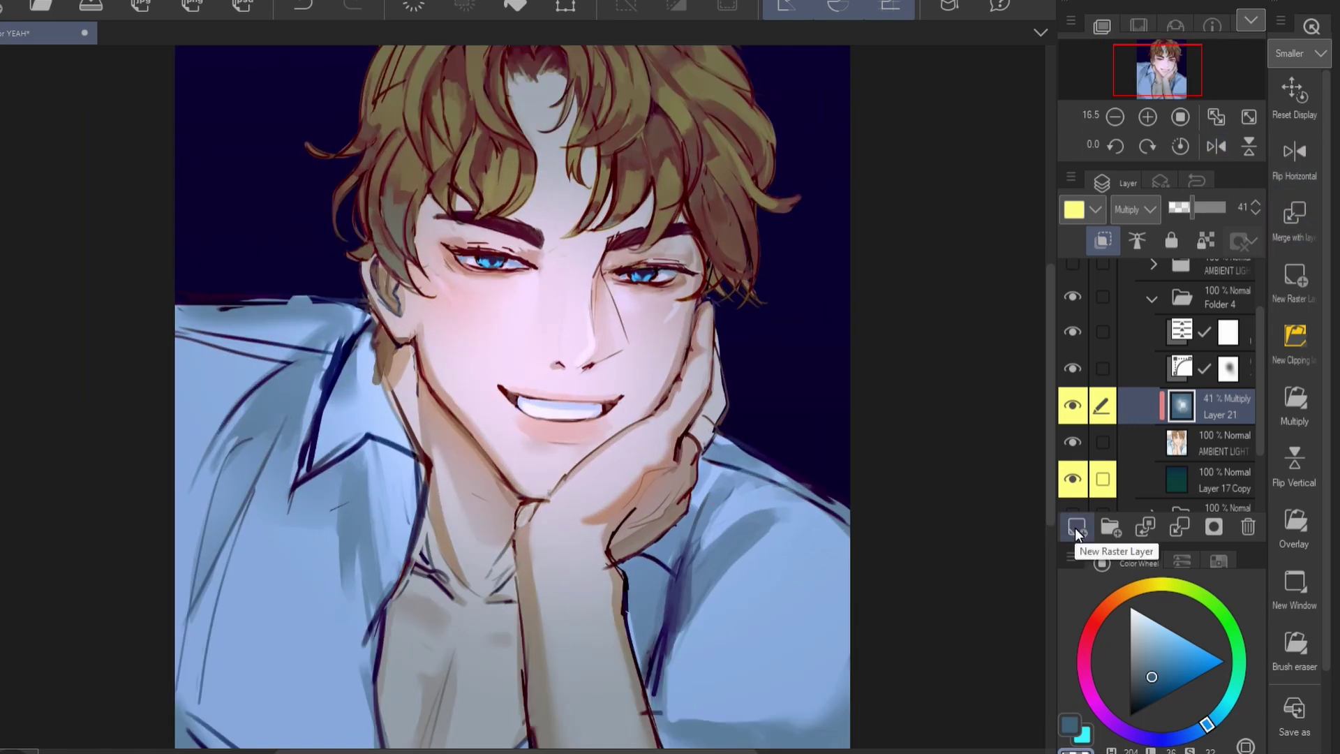
- Add a new Multiply layer above the blue fill and paint cast shadows on the face, neck and clothing
click(1076, 529)
click(1295, 384)
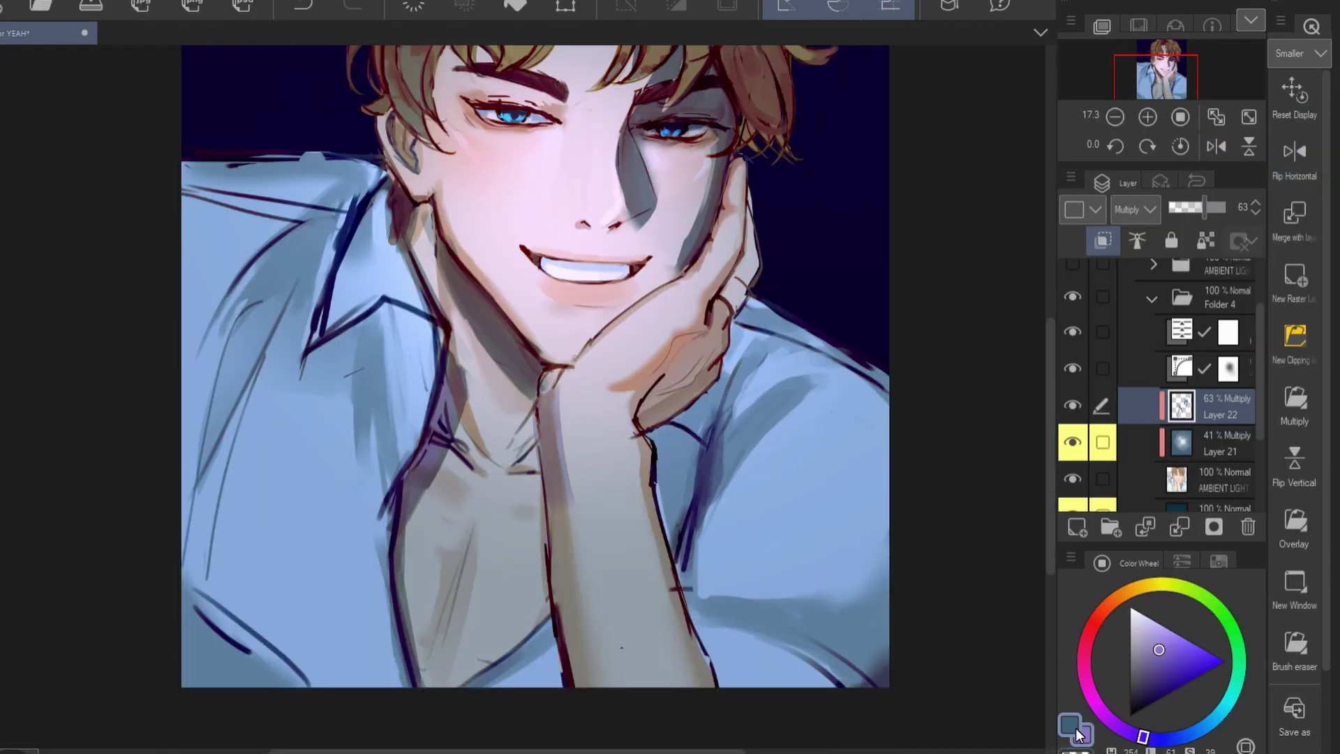
drag(556, 418, 608, 680)
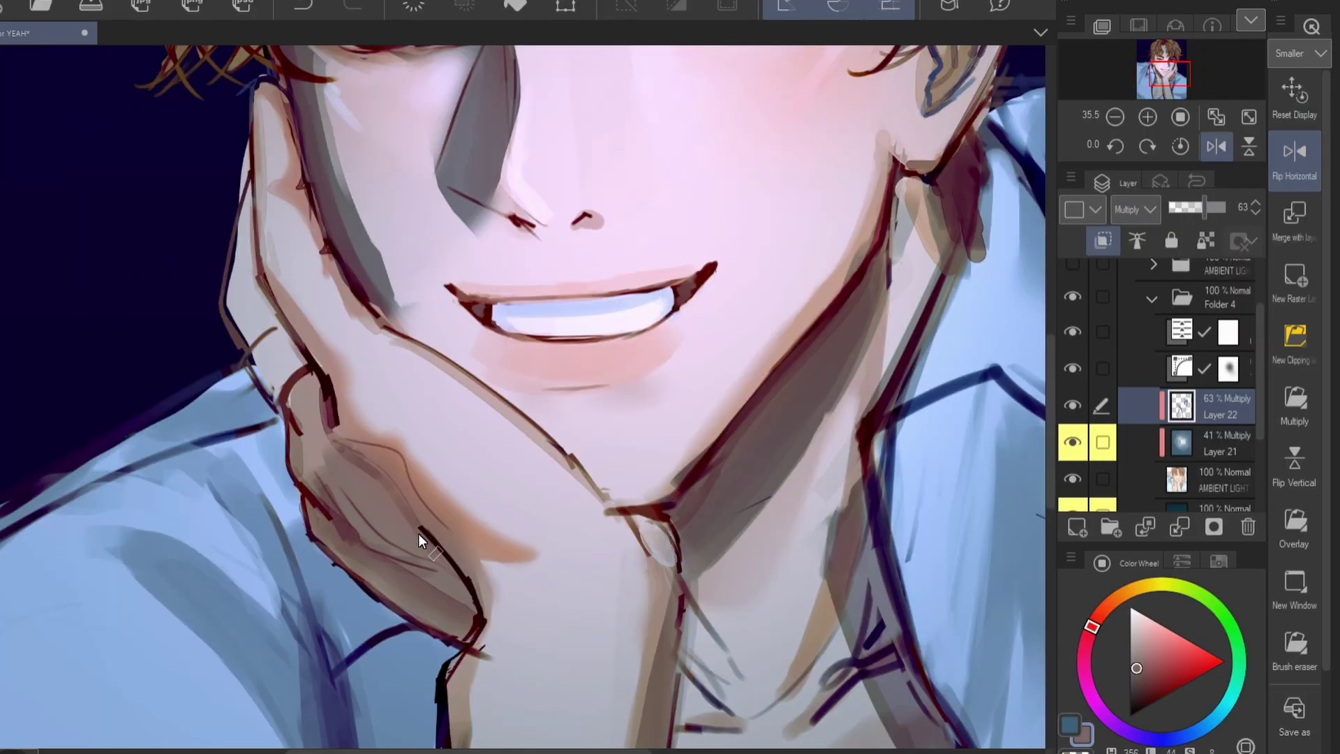
click(1292, 96)
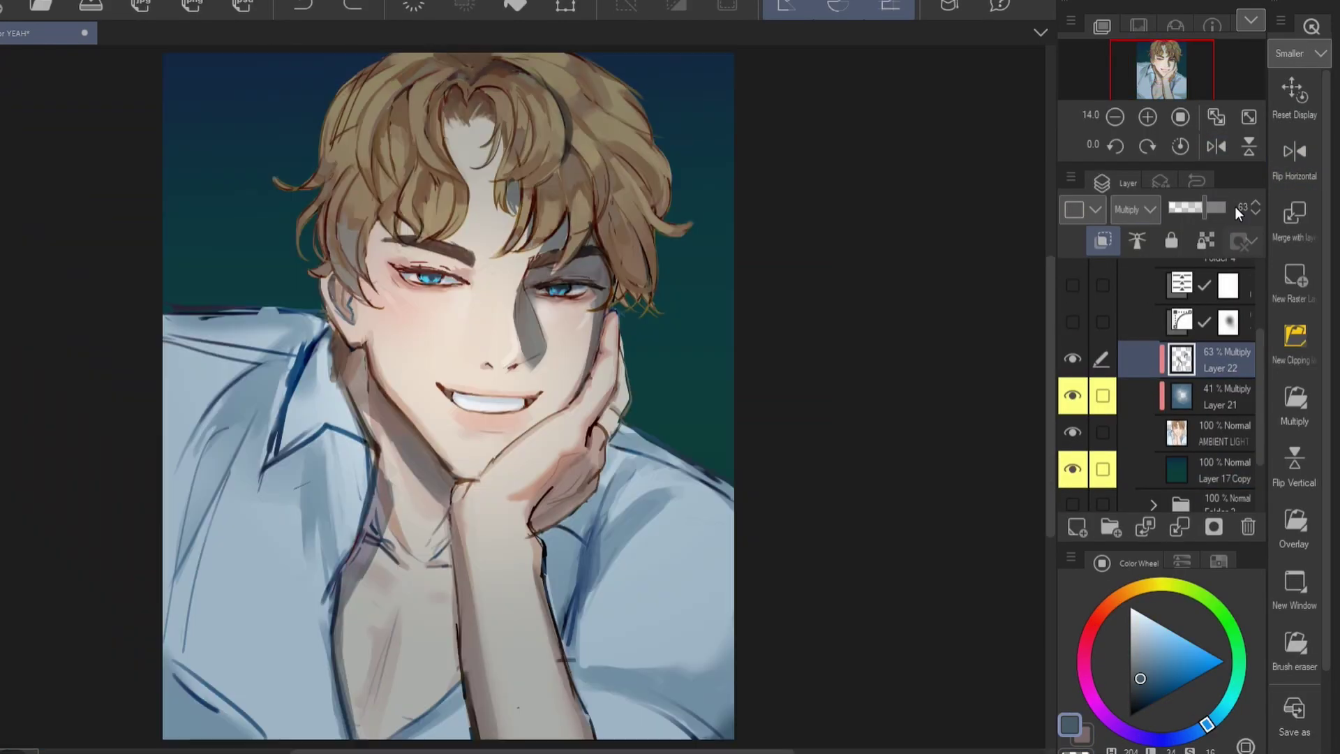
- Add a new clipped layer above the cast shadows and flip the canvas view horizontally
click(1076, 528)
click(1165, 647)
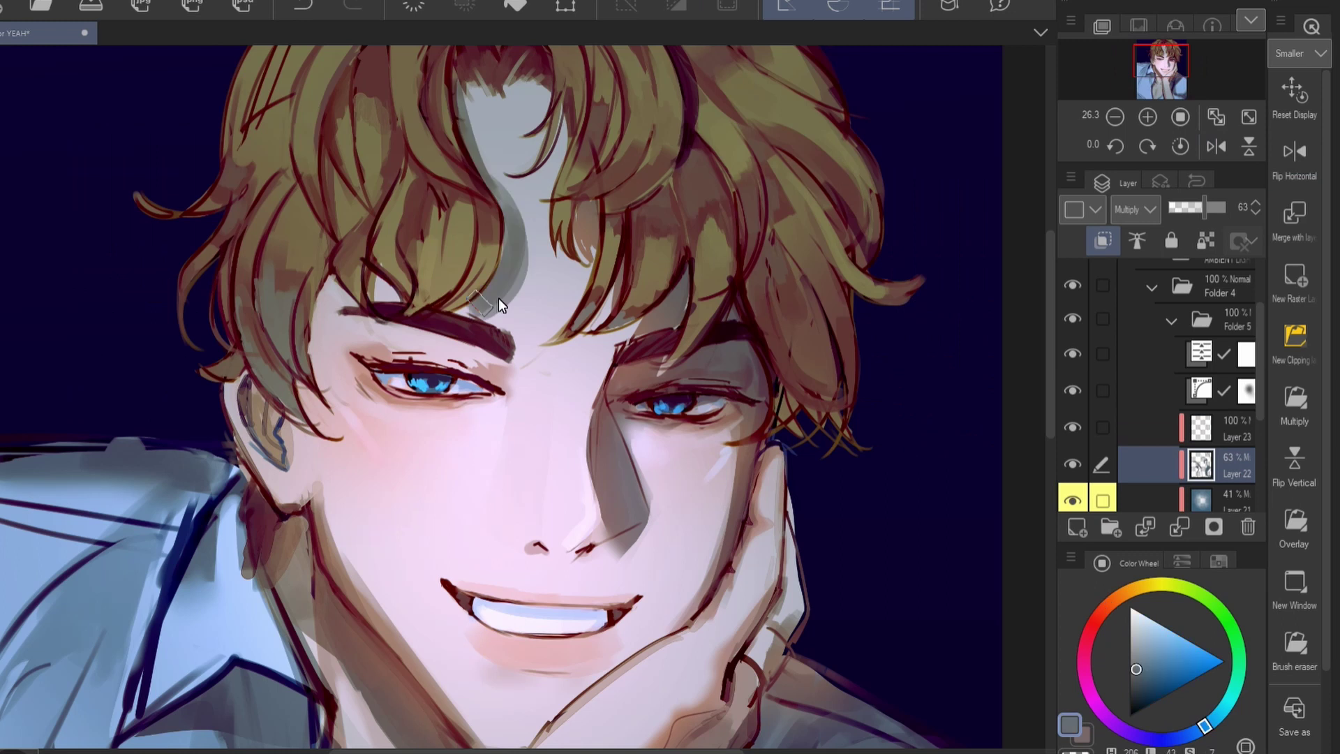
click(1294, 157)
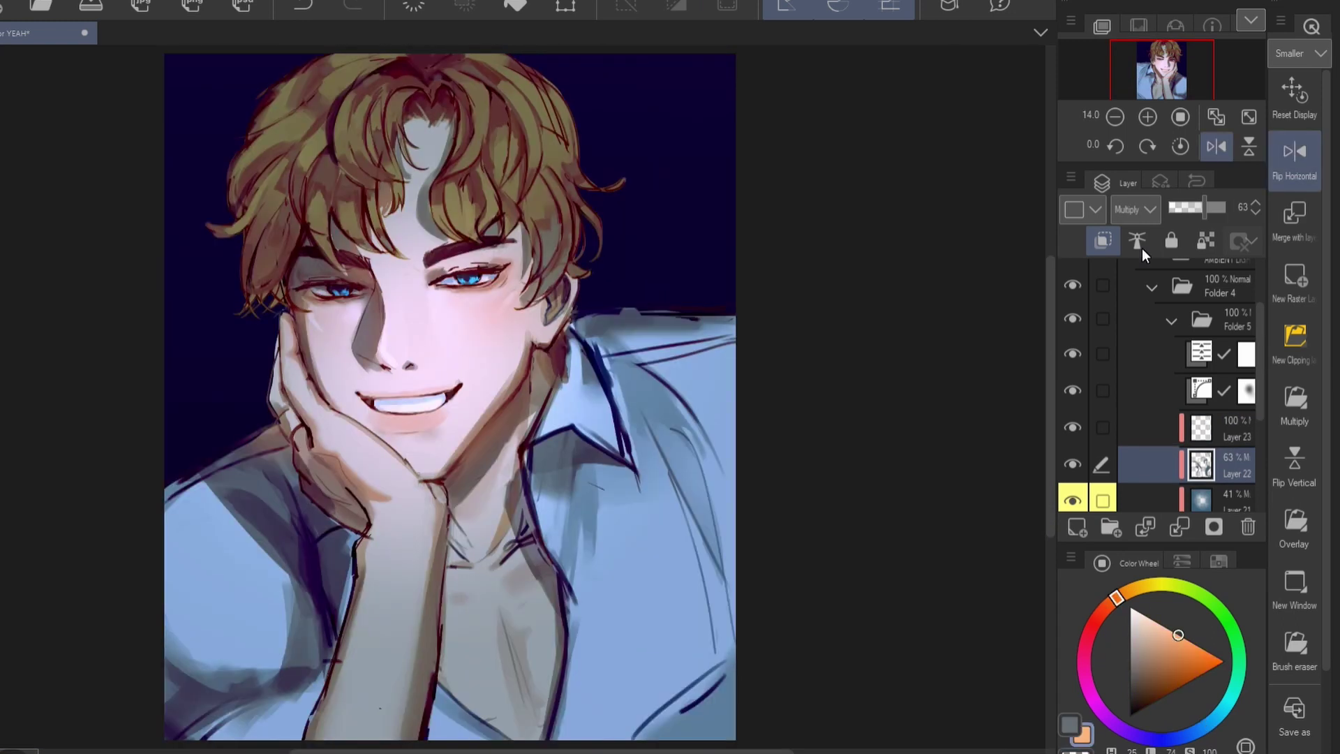
- Unclip the cast-shadow layer and paint muted pink and blue tones on the clipped layer above it
click(1103, 240)
click(1224, 428)
drag(529, 359, 457, 474)
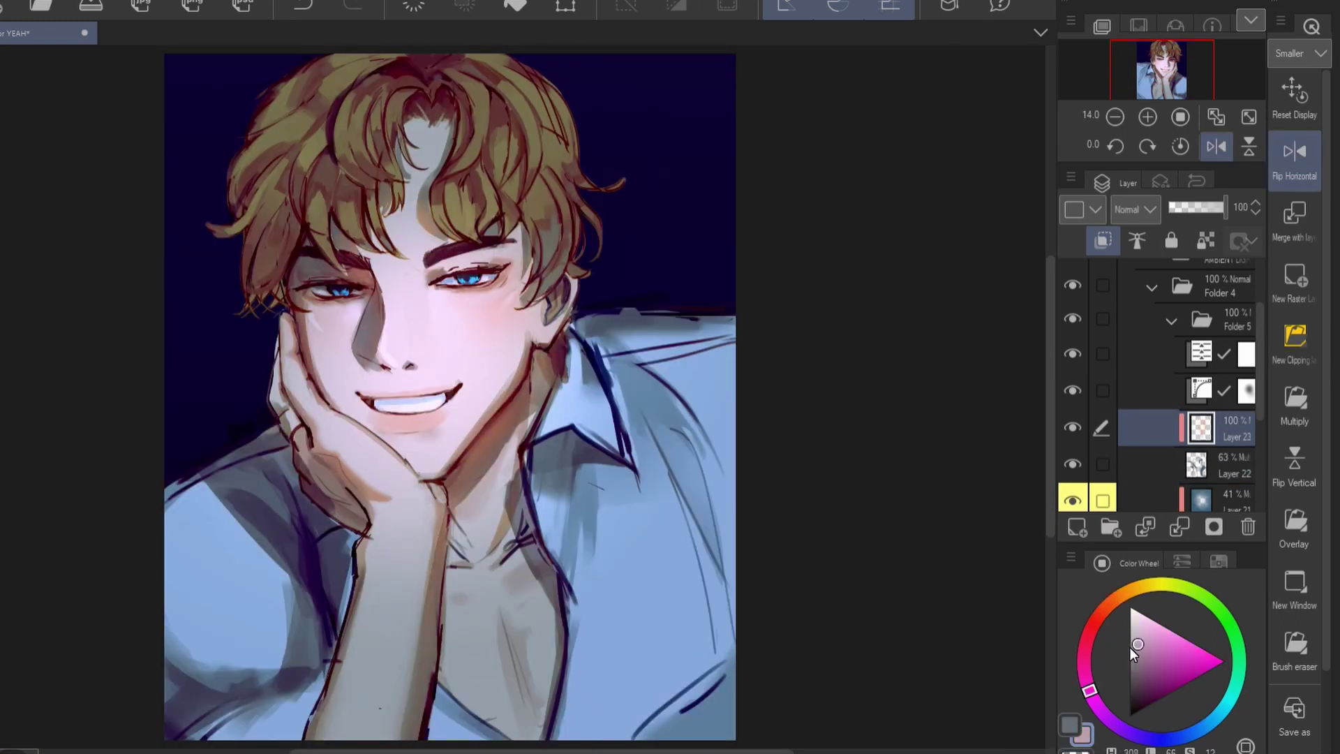
click(1212, 719)
drag(241, 488, 300, 628)
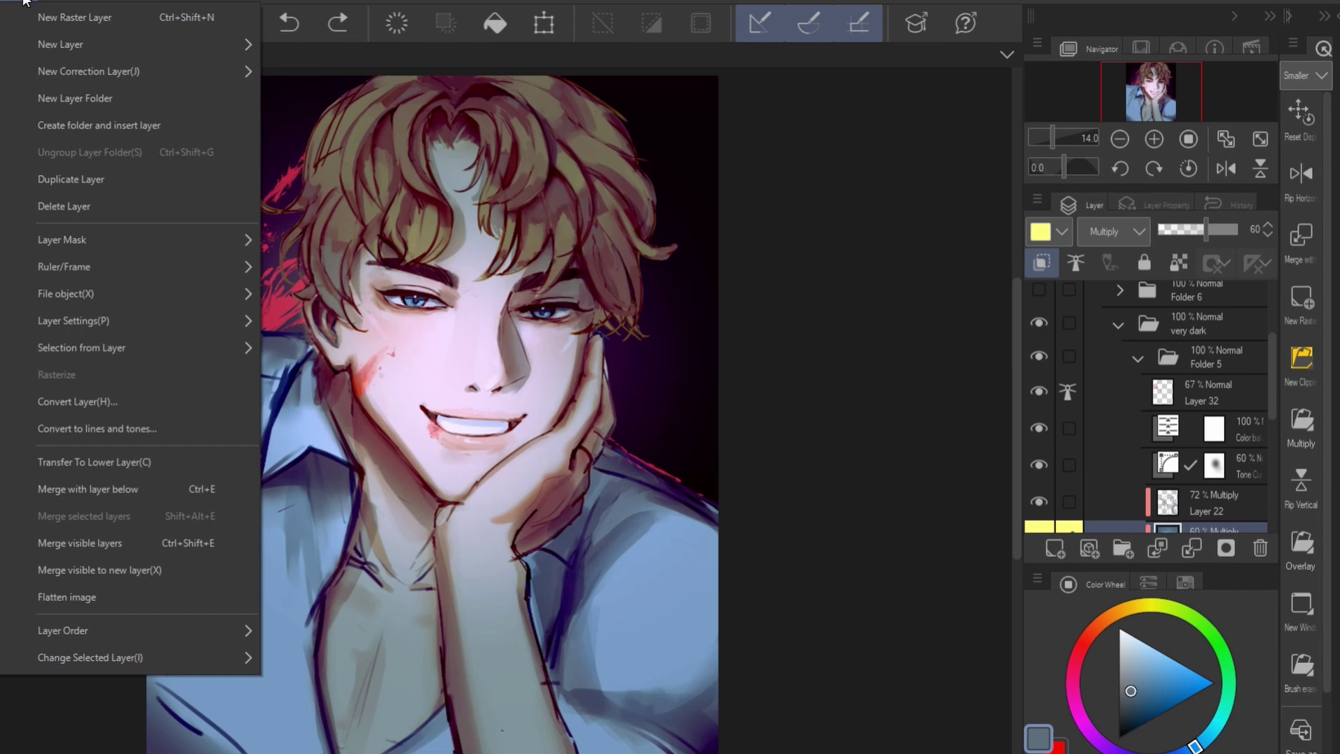
mouse_move(132, 71)
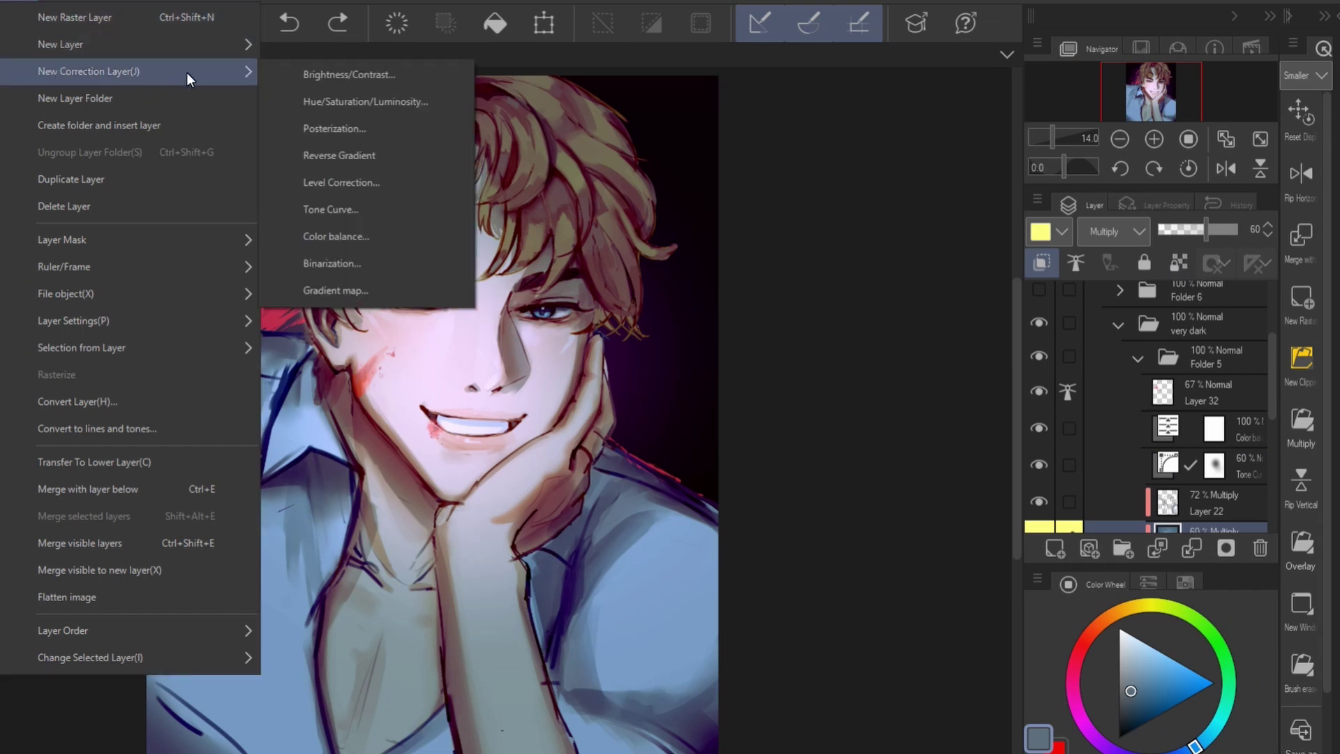
click(353, 211)
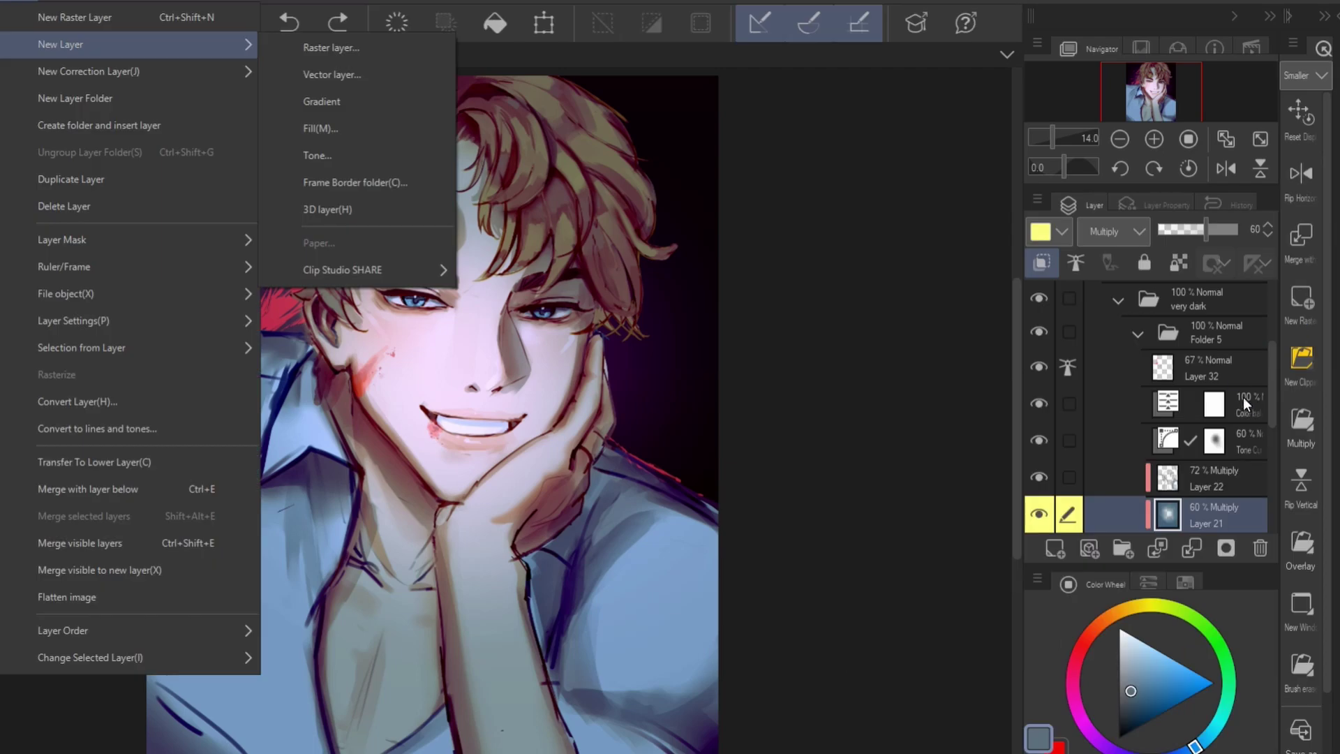
key(Escape)
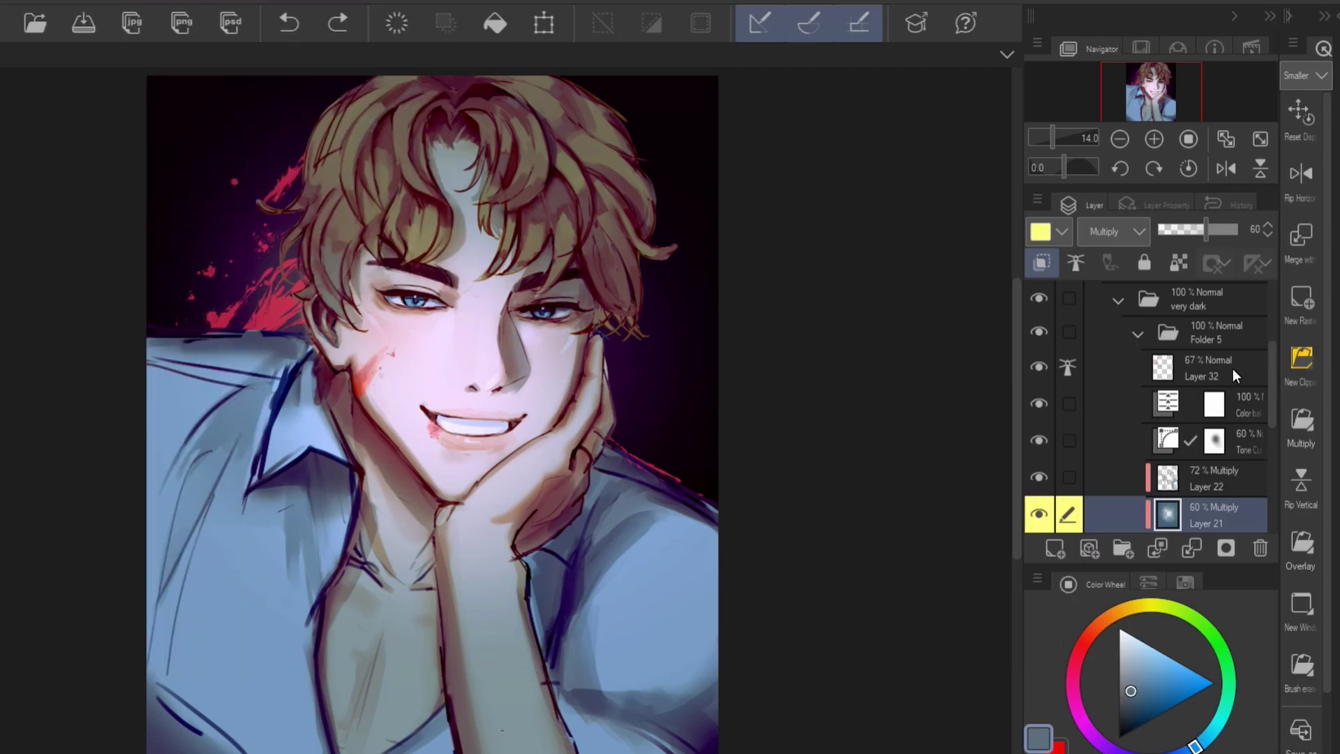
- Collapse and hide the very dark folder, and show the daylight version in Folder 3
scroll(1126, 335, up, 3)
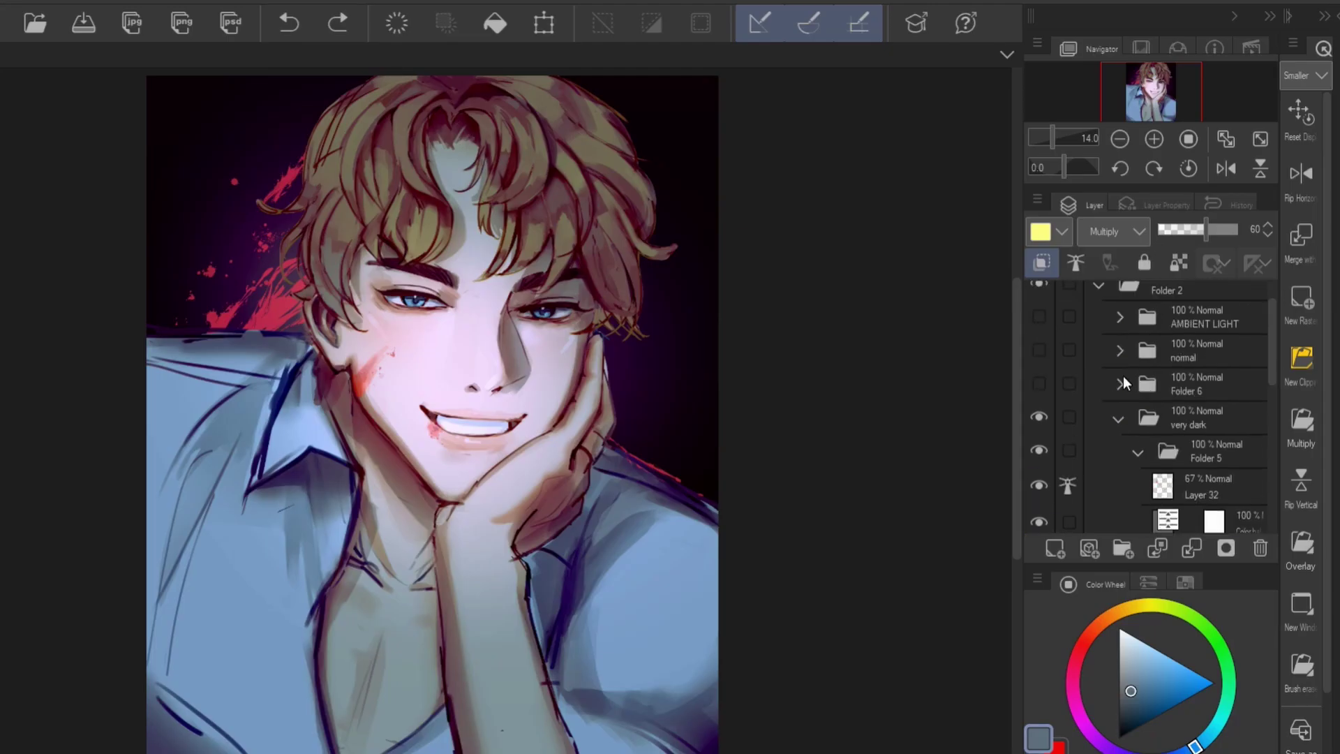
click(1117, 420)
click(1039, 418)
click(1038, 385)
click(1038, 387)
click(1038, 450)
click(1119, 451)
- Turn the sky-blue gradient background in Folder 3 off and back on to compare the picture with and without it
scroll(1116, 418, down, 3)
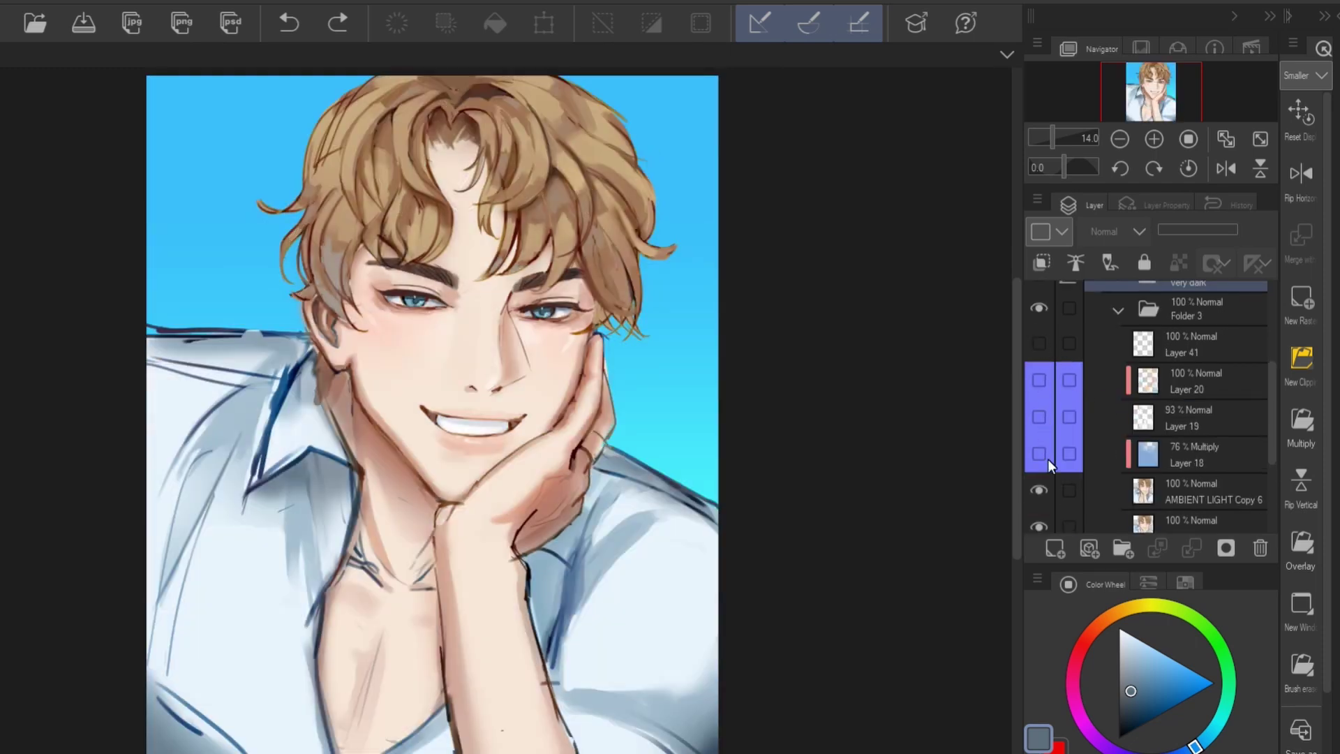
scroll(1084, 461, down, 3)
click(1042, 450)
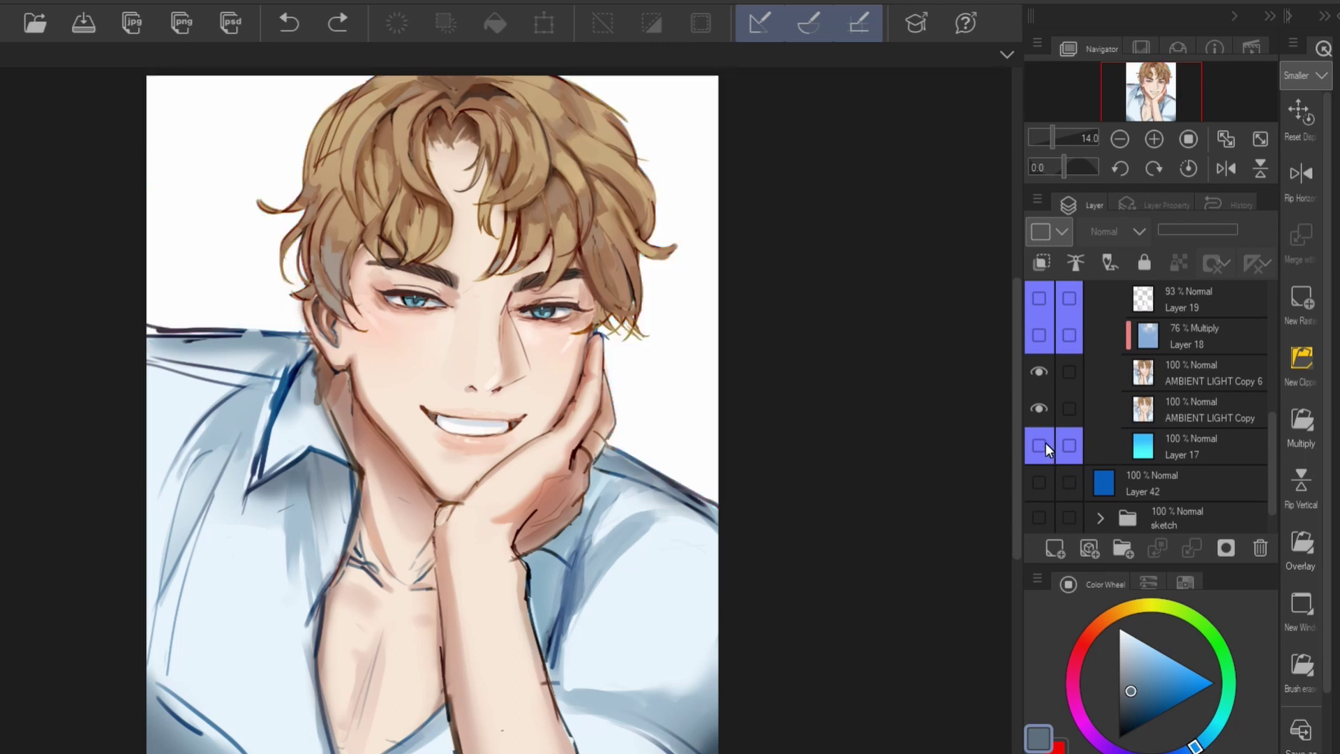
click(1040, 447)
scroll(1056, 407, up, 2)
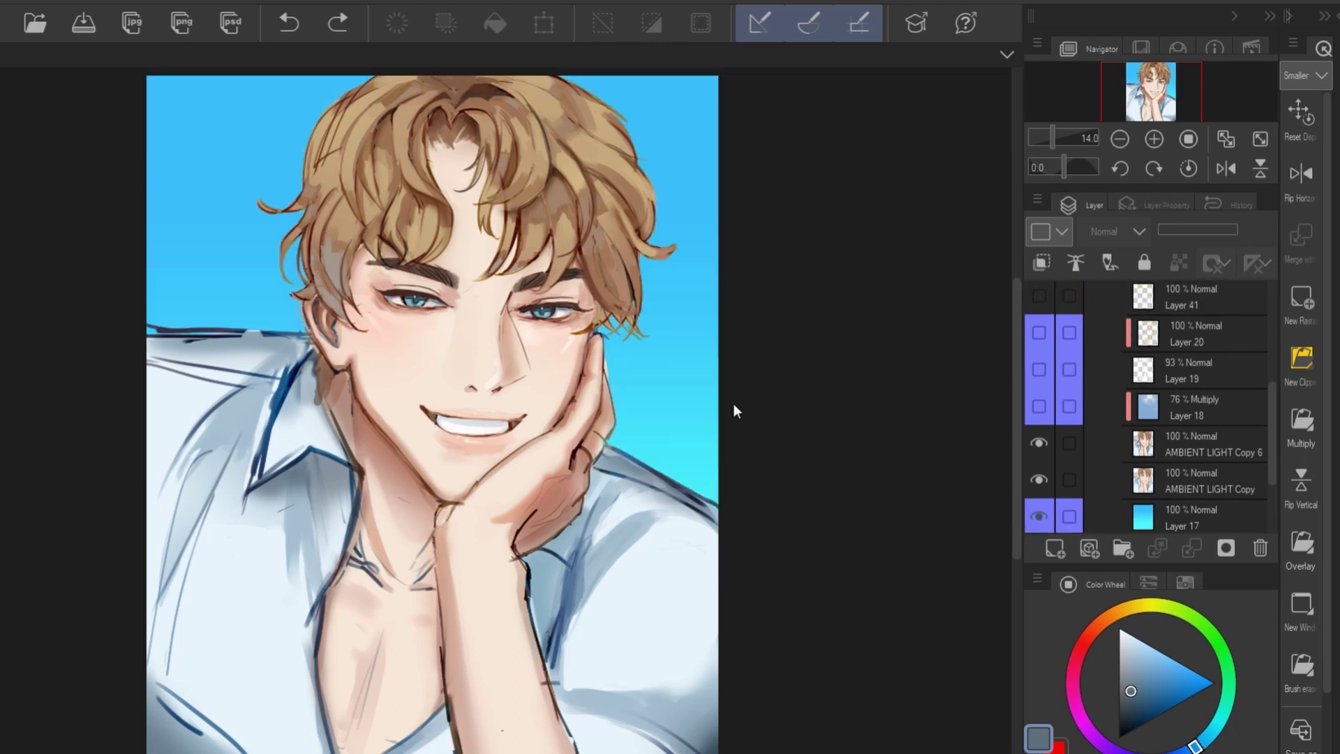
- Show Folder 3's blue Multiply layer, the white light layer and the clipped colour layer above them in turn
click(1037, 412)
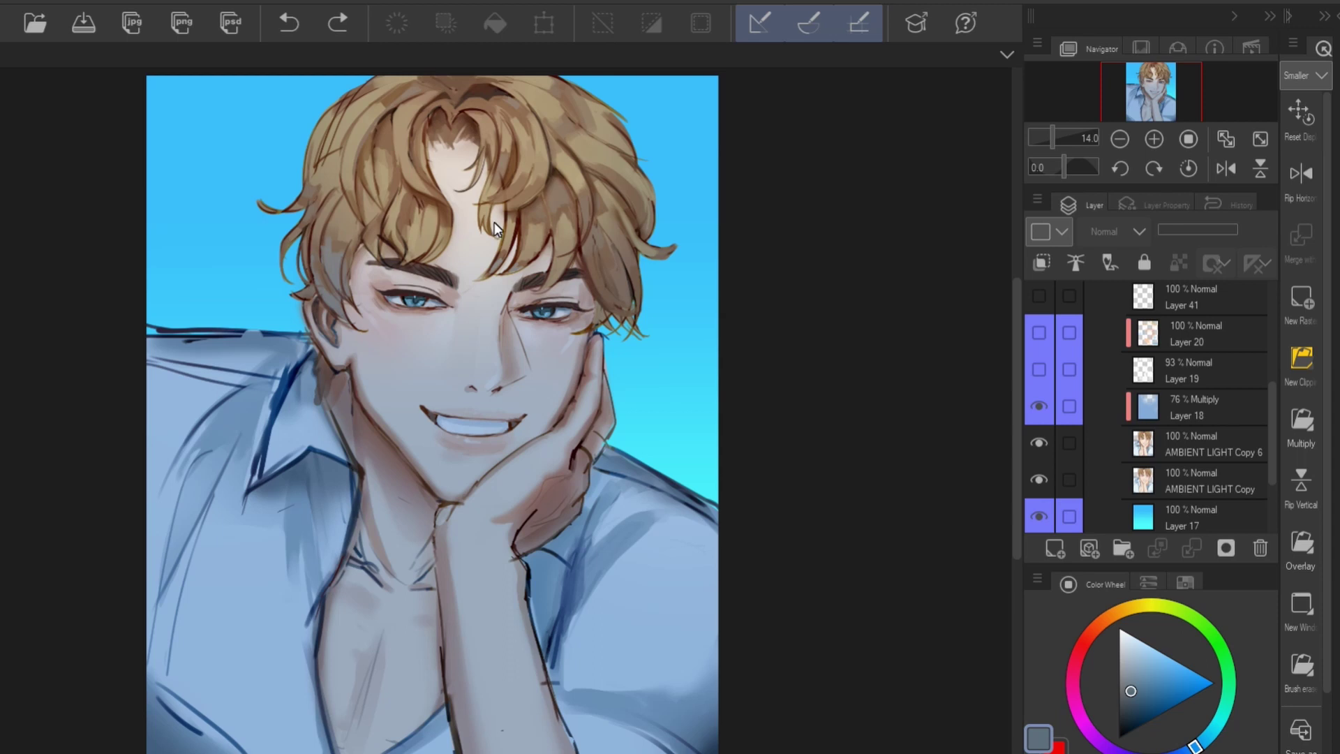
click(1145, 413)
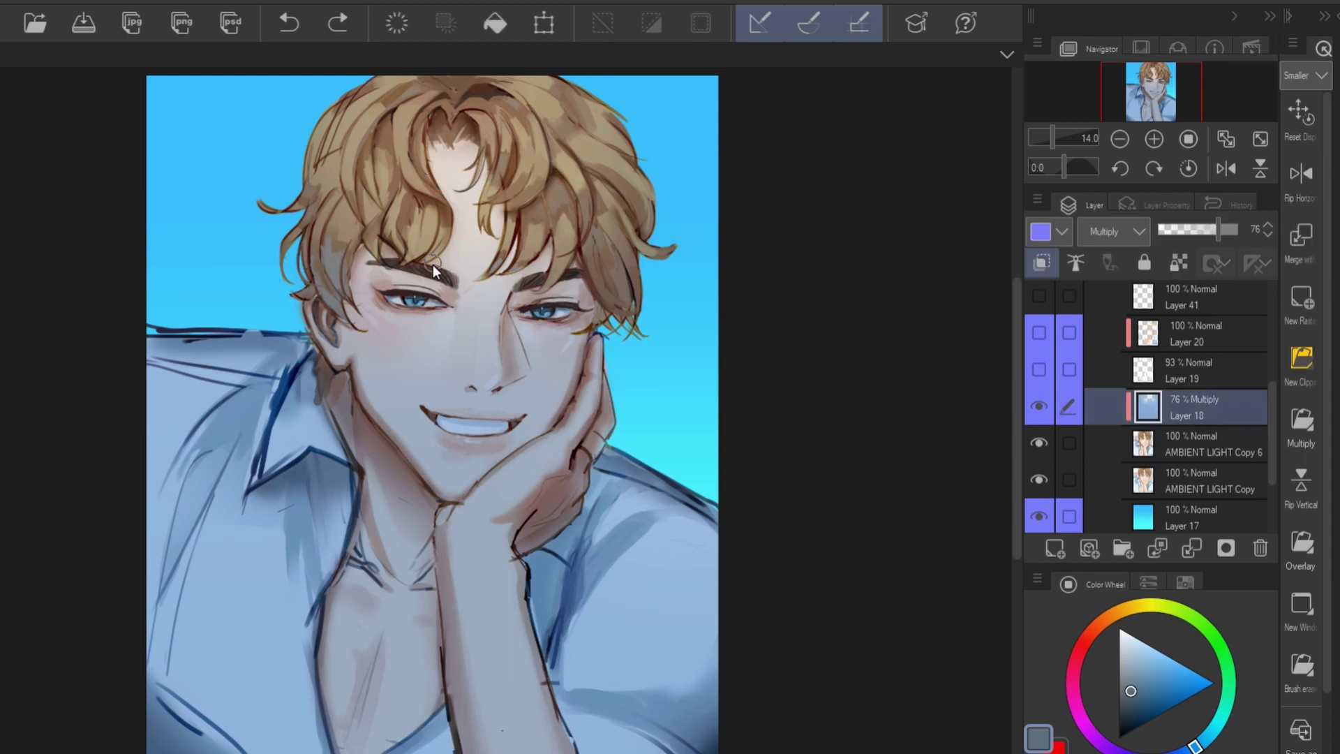
click(1039, 372)
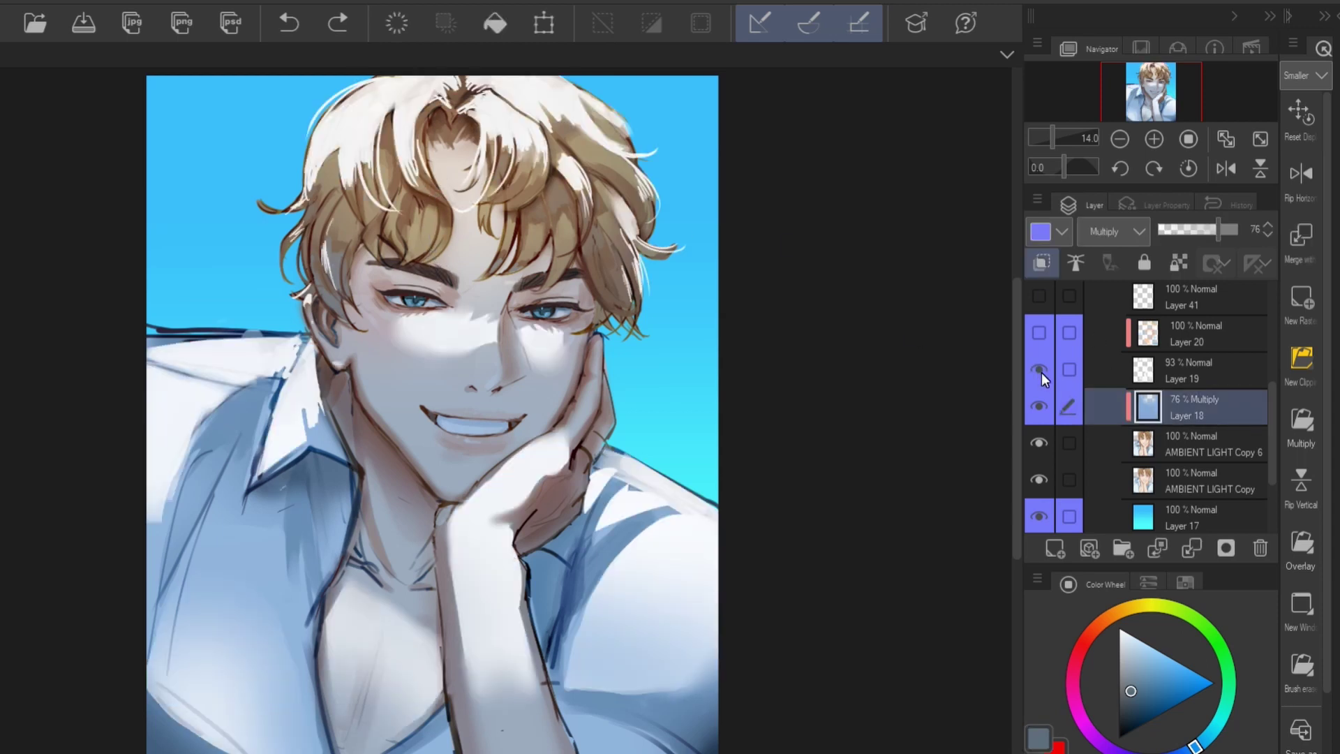
click(1176, 364)
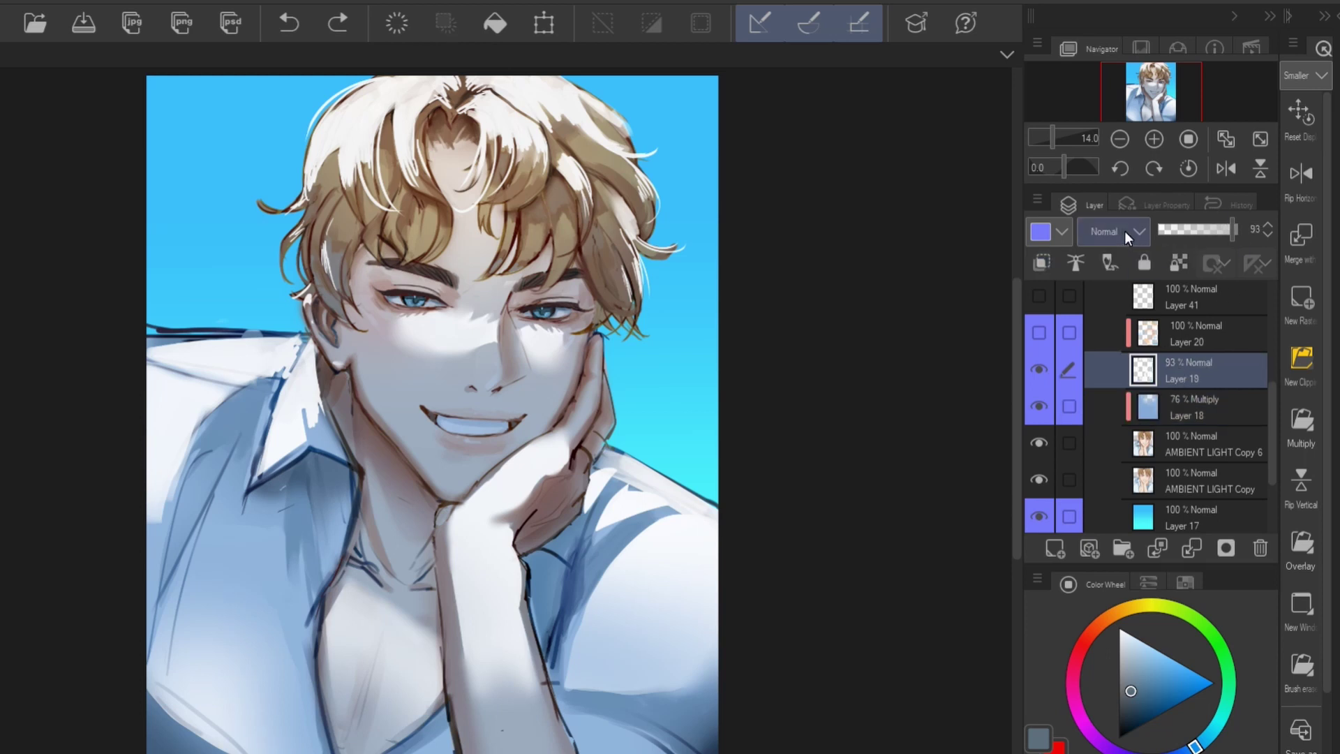
click(1038, 333)
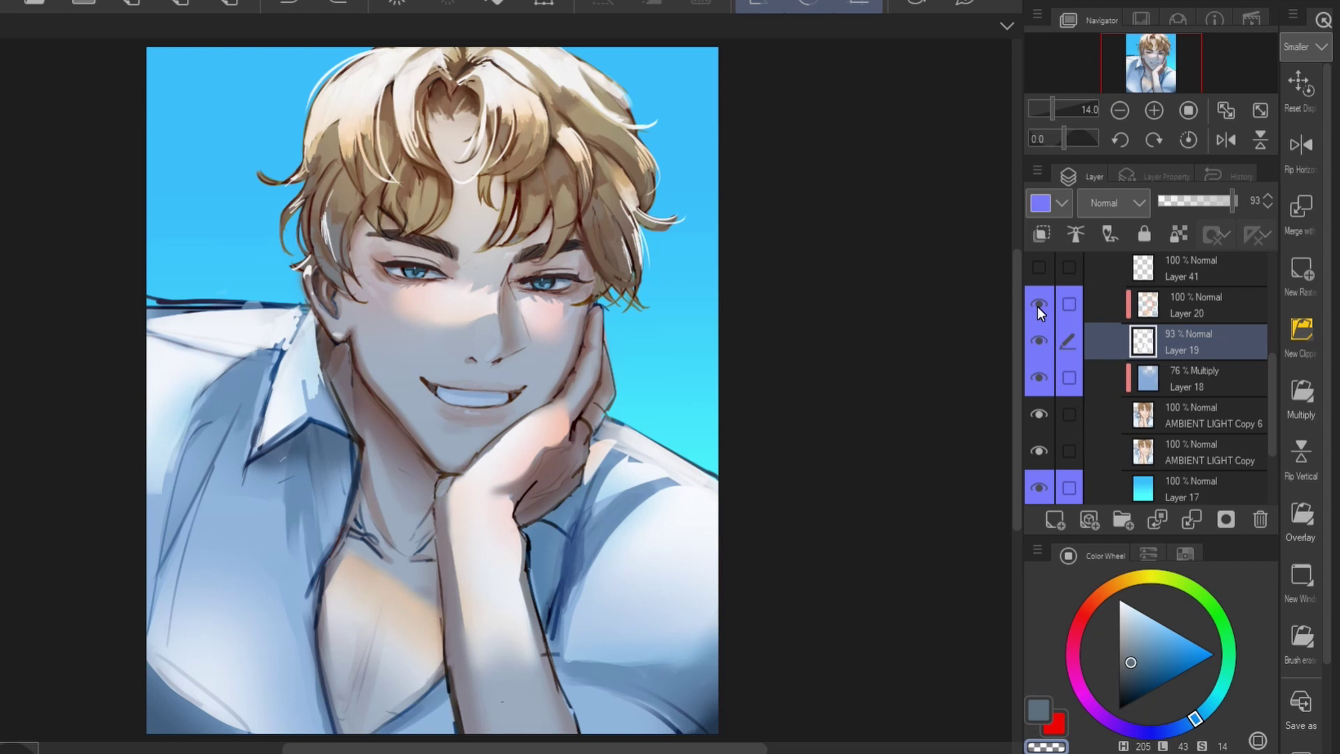
- Show the ring detail in Layer 41, toggling it off and on to compare
scroll(1037, 306, up, 1)
click(1037, 307)
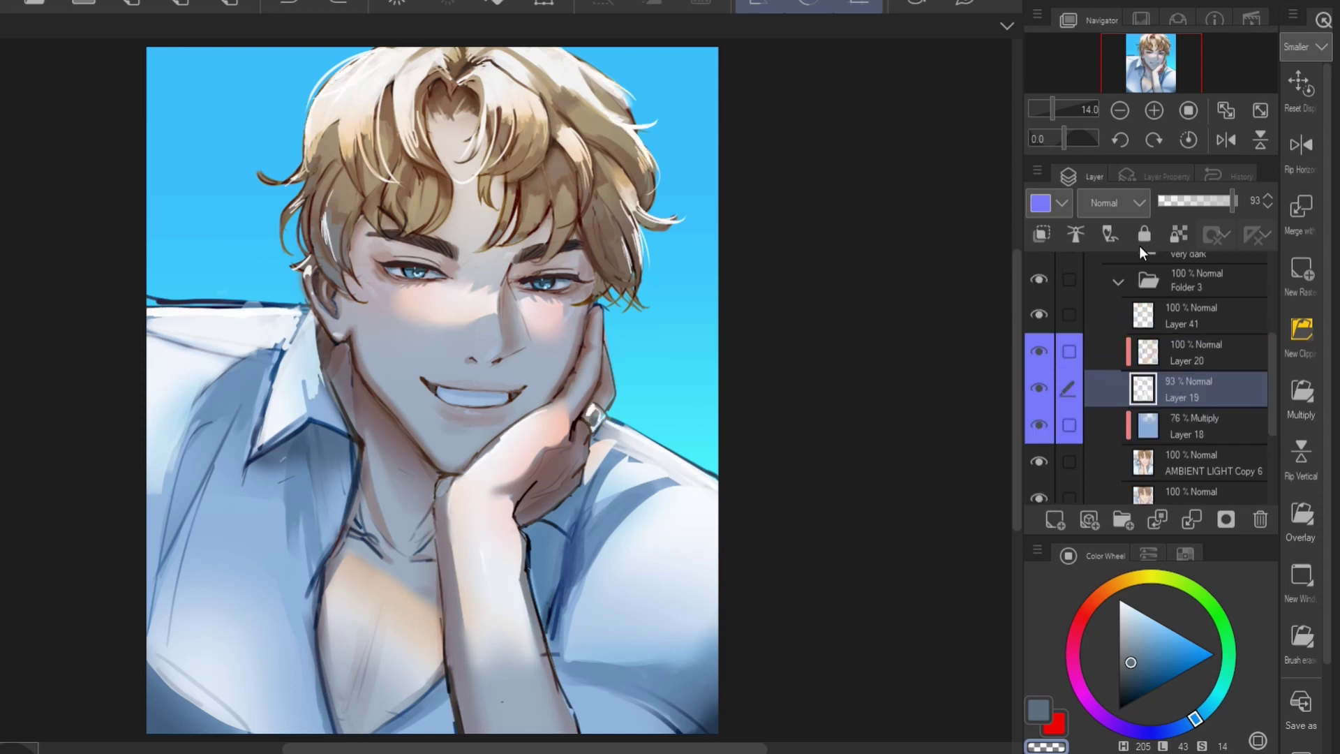
click(1040, 318)
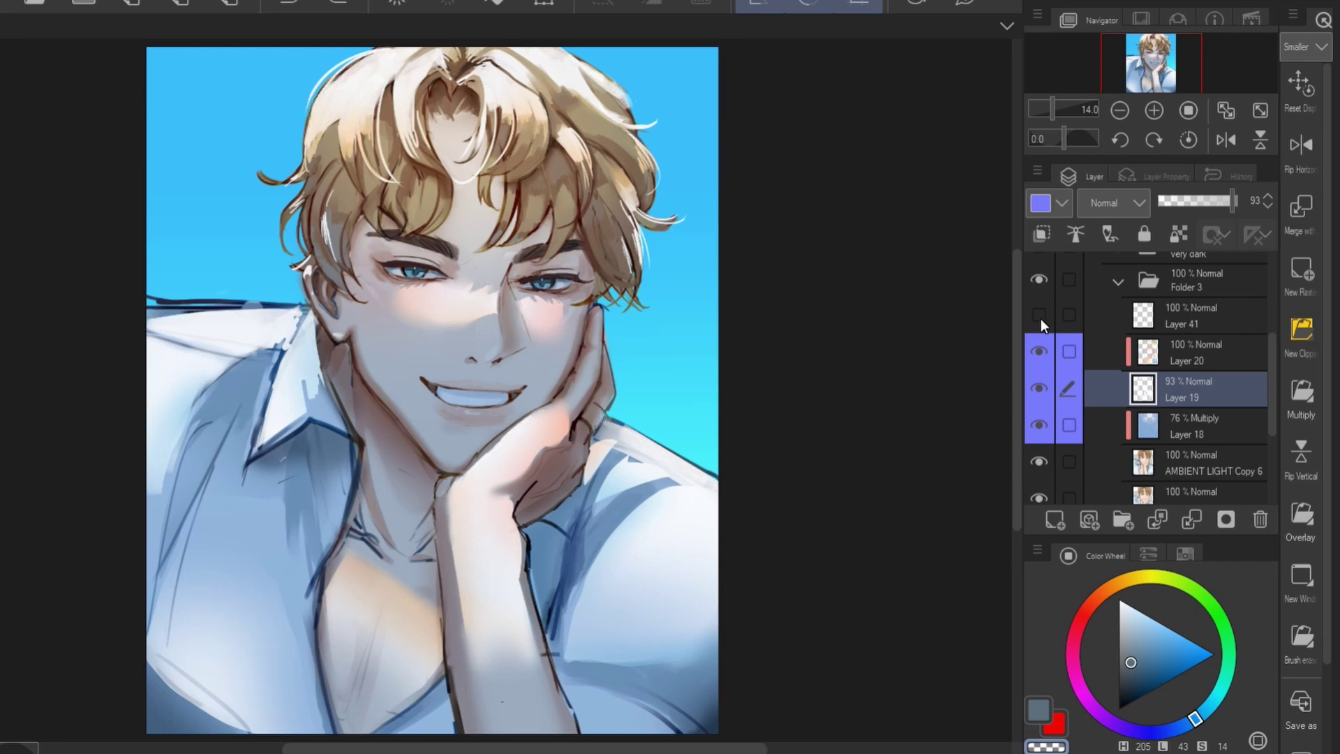
click(1040, 318)
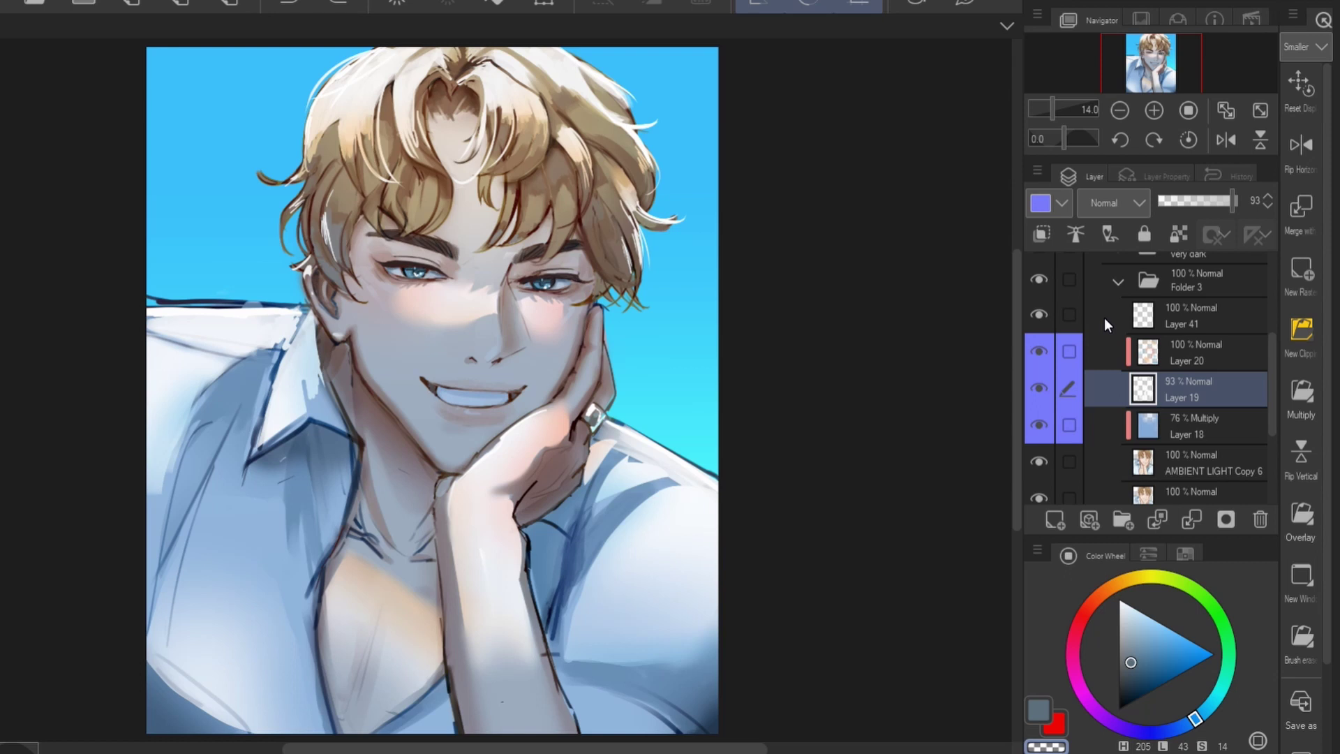
- Collapse and hide Folder 3, and expand the sence 1 folder inside the normal folder
scroll(1099, 324, up, 2)
click(1116, 358)
click(1038, 352)
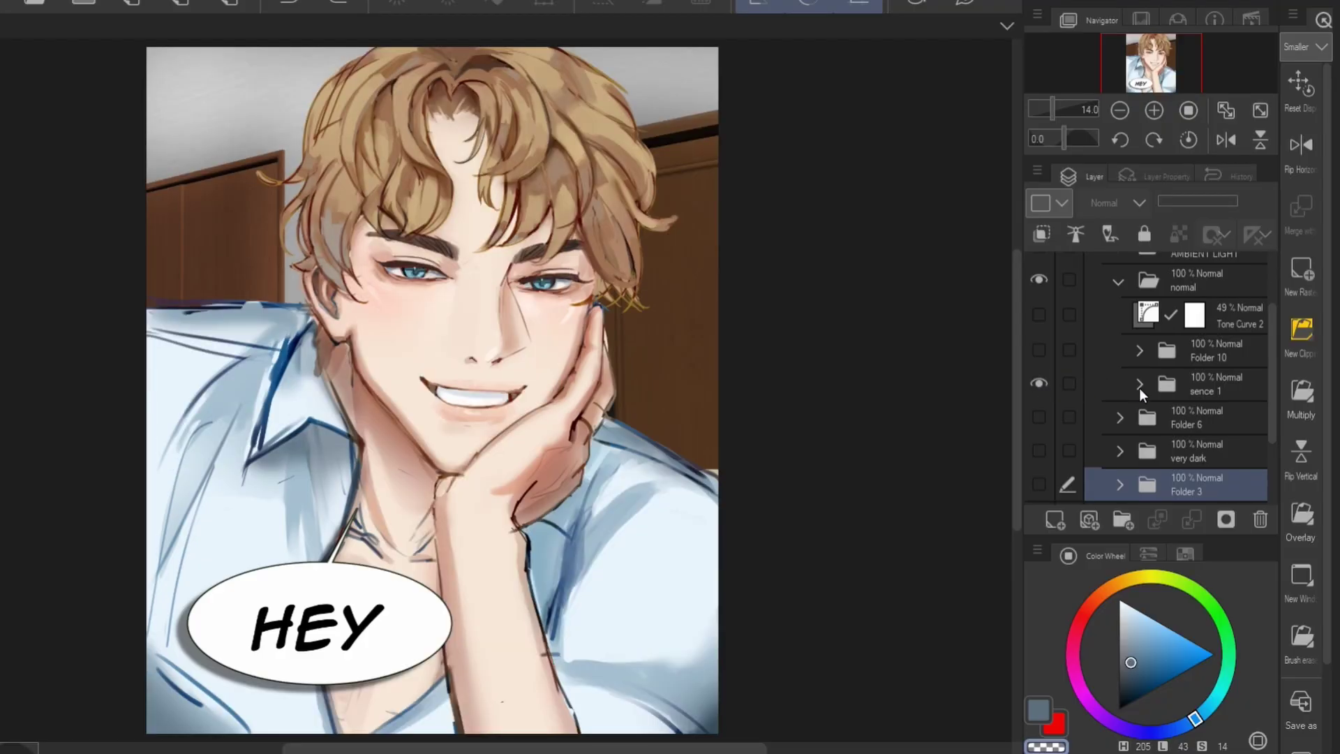
click(1139, 385)
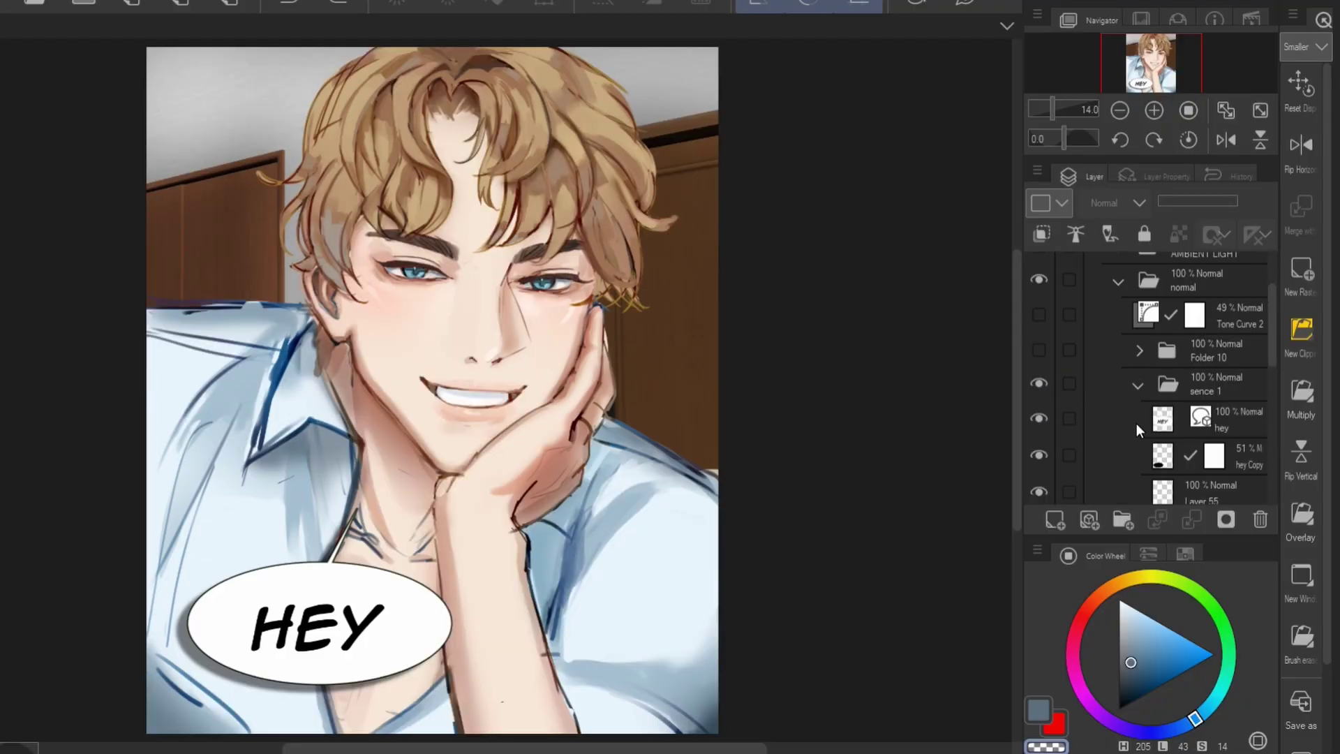
- Turn the living room background in the sence 1 folder off and back on to compare the scene
scroll(1126, 426, down, 6)
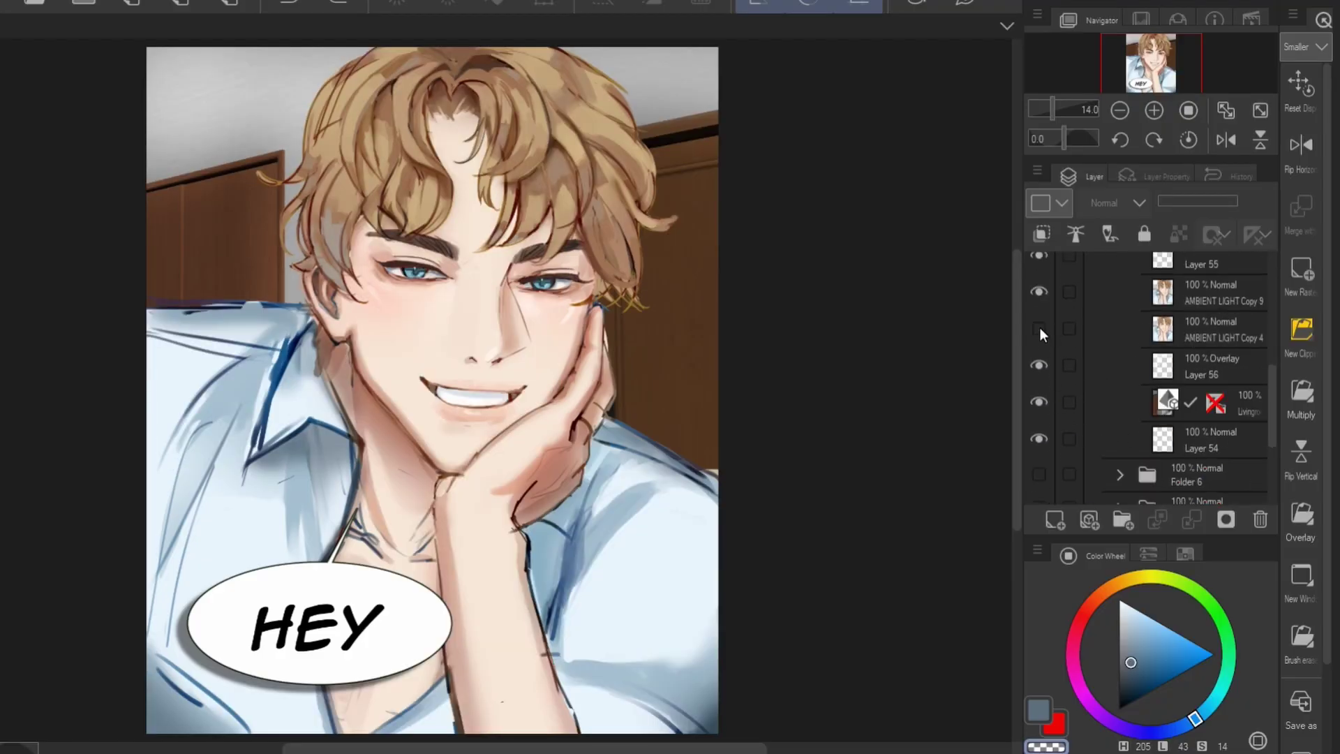
click(1039, 402)
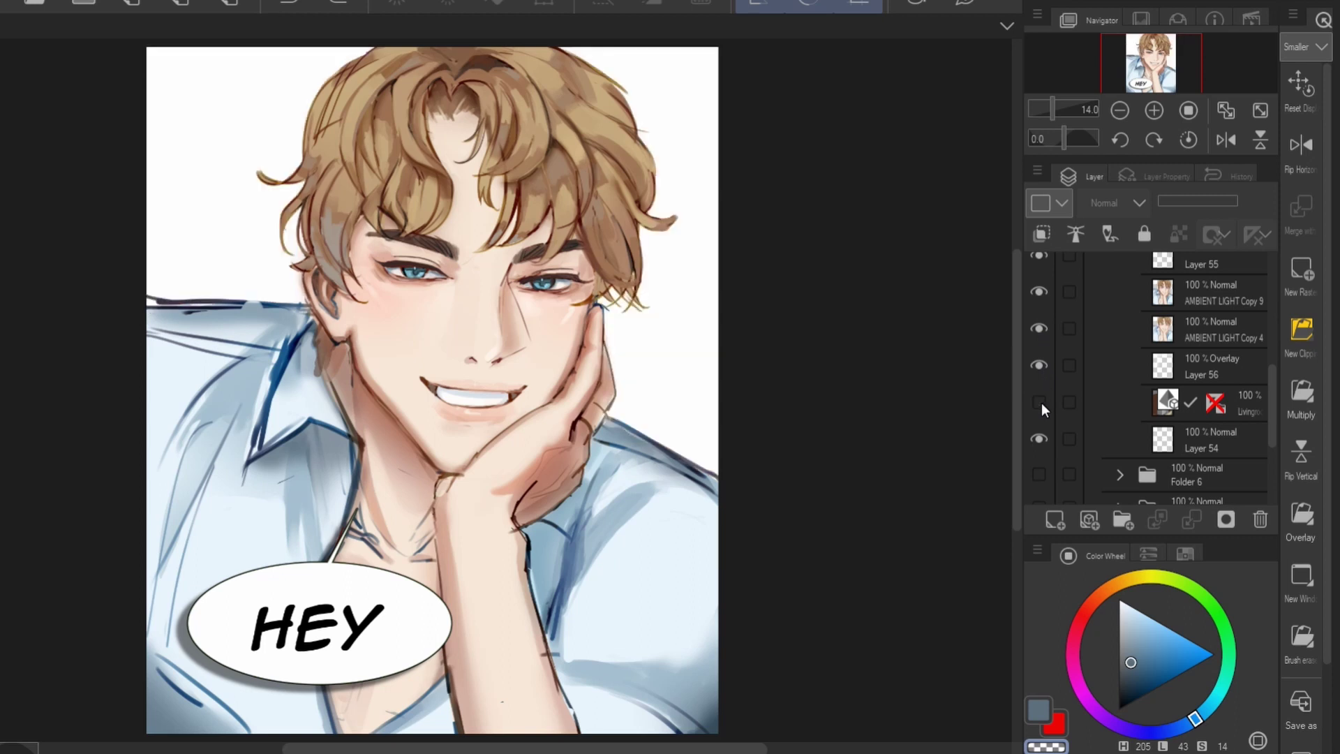
click(1039, 402)
scroll(1109, 399, up, 3)
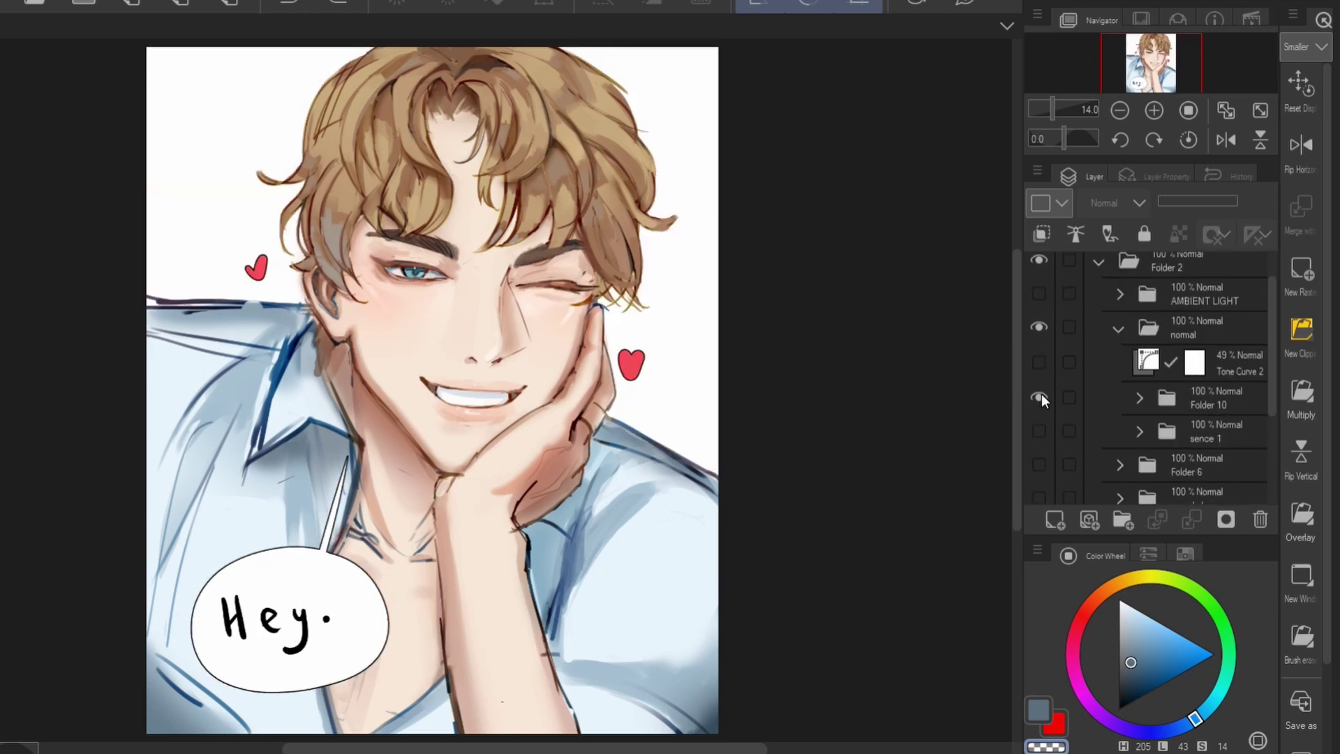